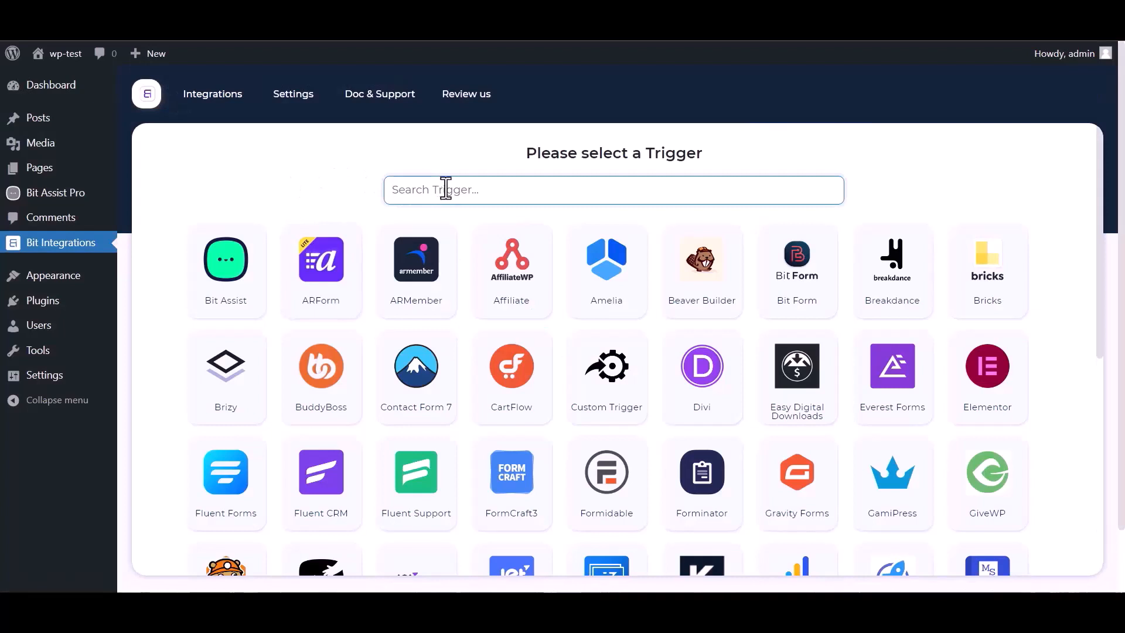
# Step: Choose Bit Assist as the trigger, copy its webhook URL and start fetching the response
pyautogui.write('bit')
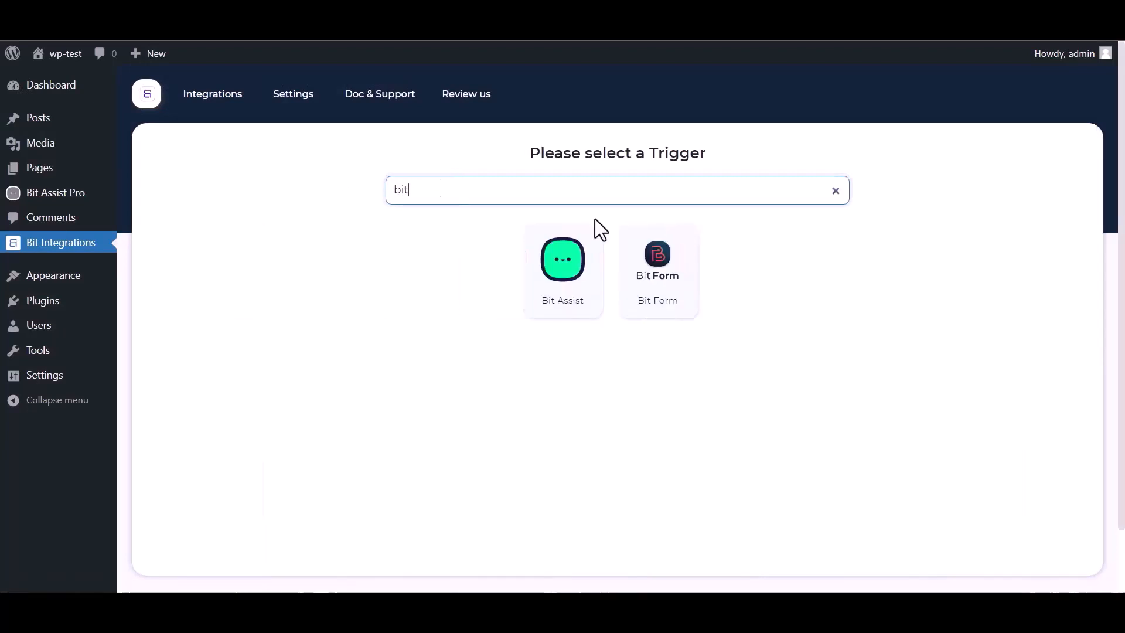
pyautogui.click(546, 290)
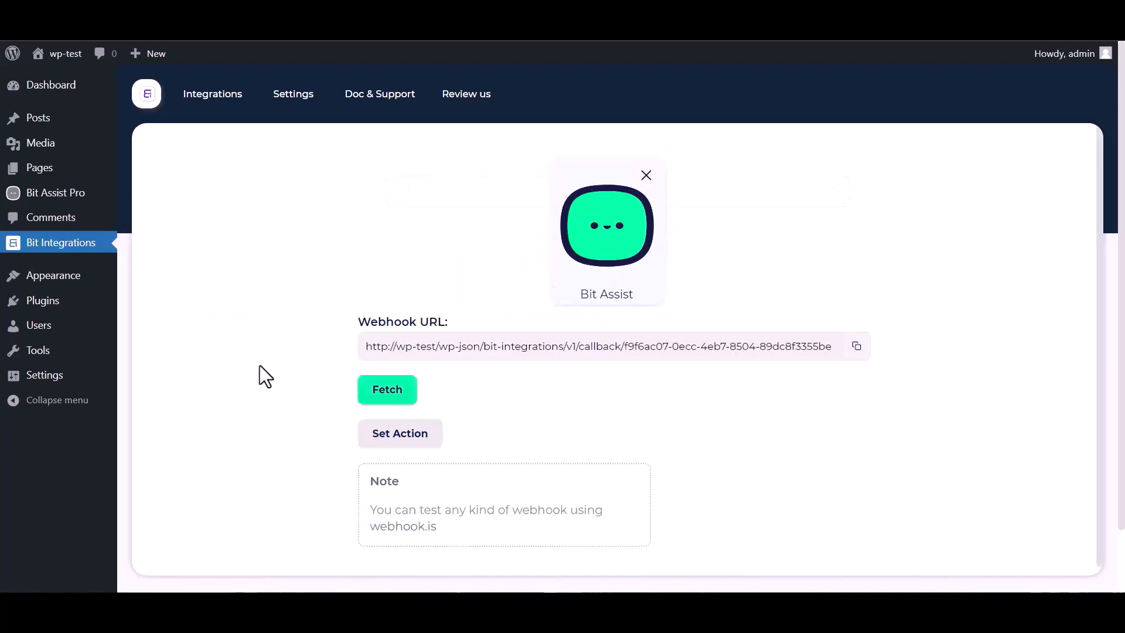
pyautogui.click(850, 359)
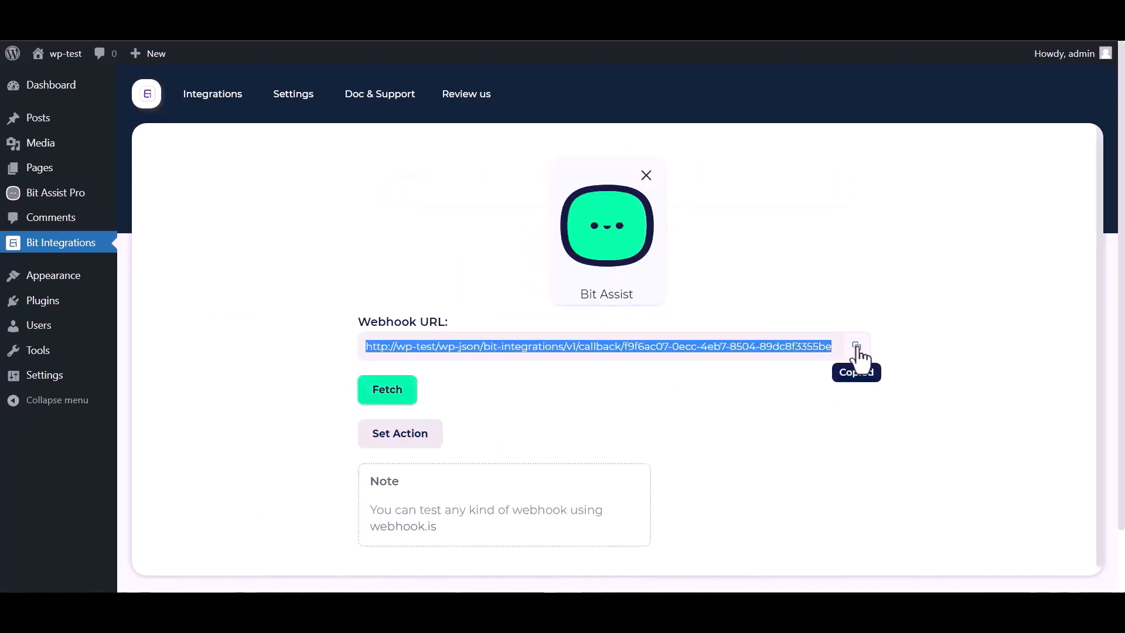
pyautogui.click(387, 390)
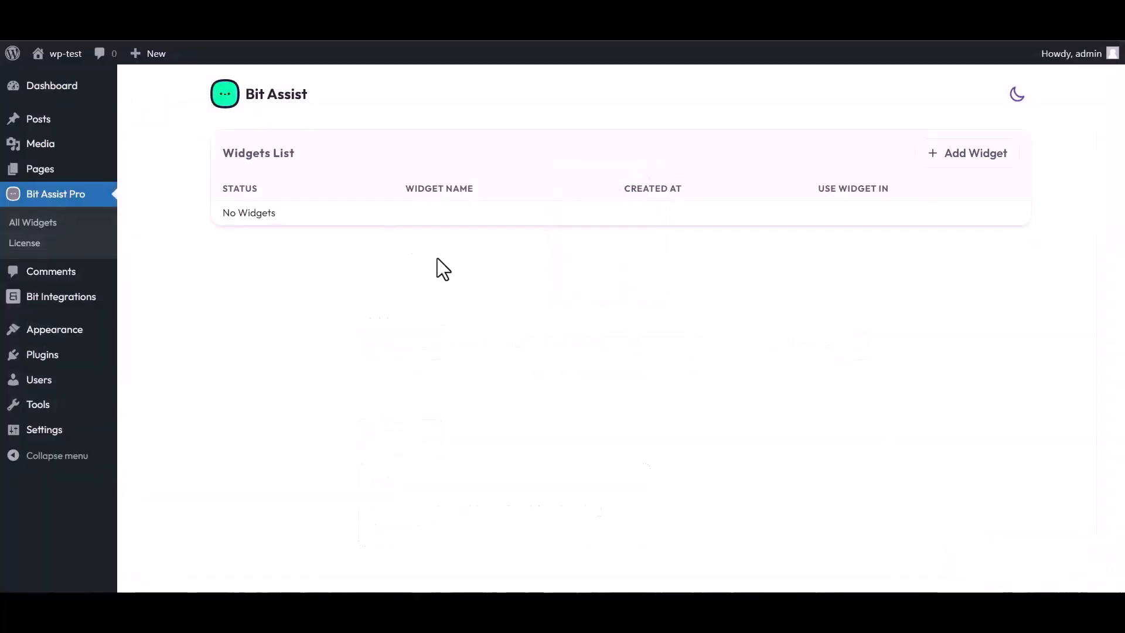
# Step: Switch to Bit Assist Pro and create a new widget named Bit Integrations
pyautogui.click(970, 157)
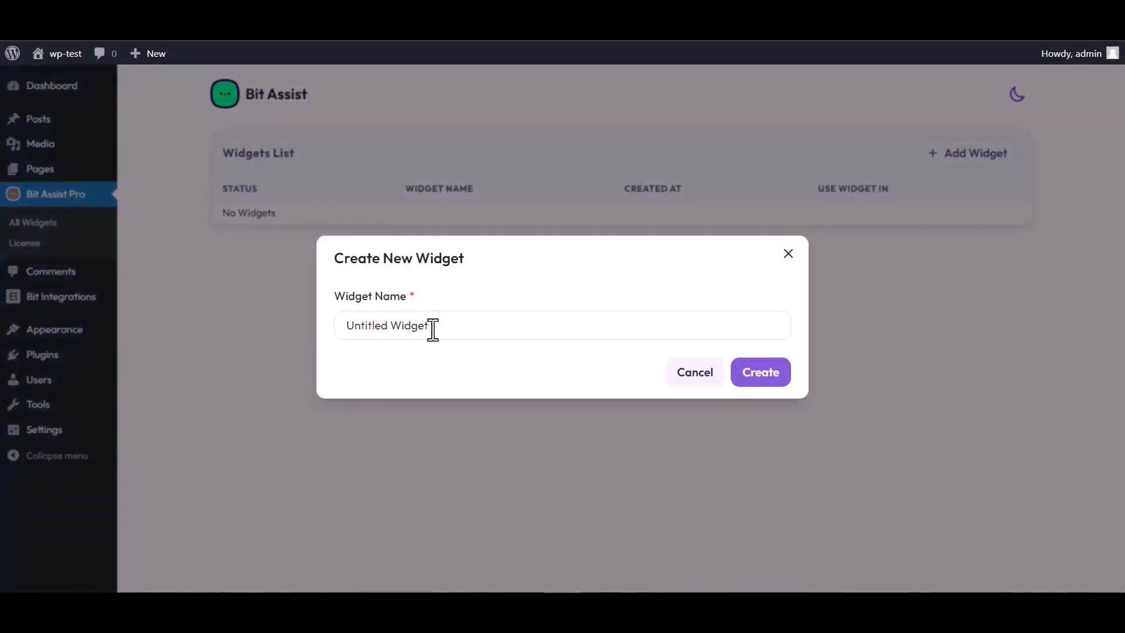
pyautogui.tripleClick(435, 326)
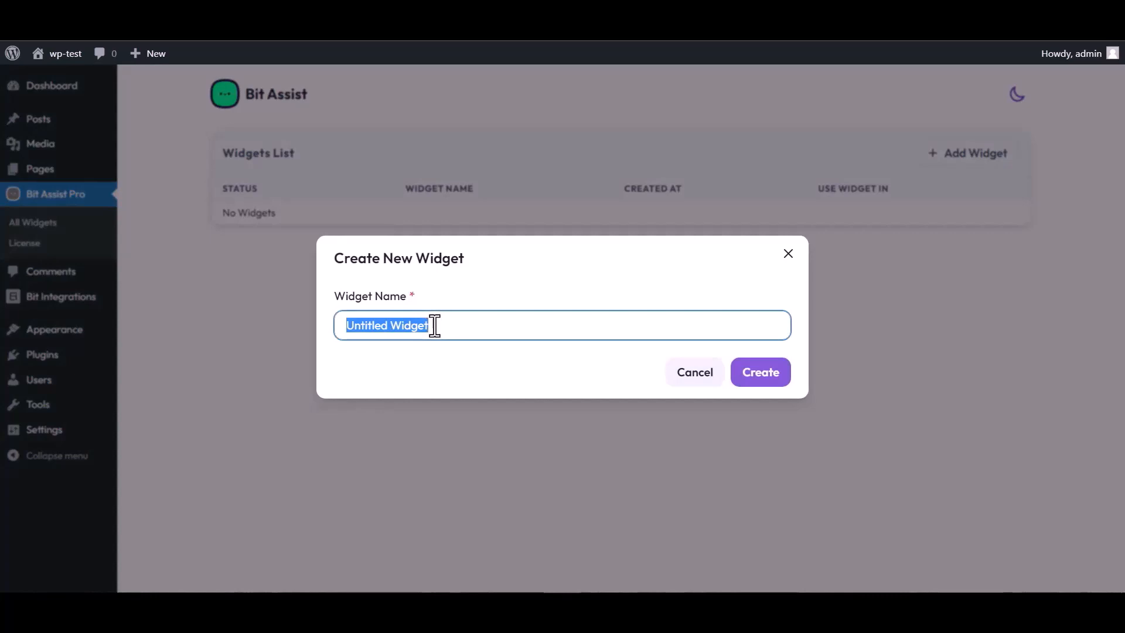
pyautogui.write('Bit Integrations')
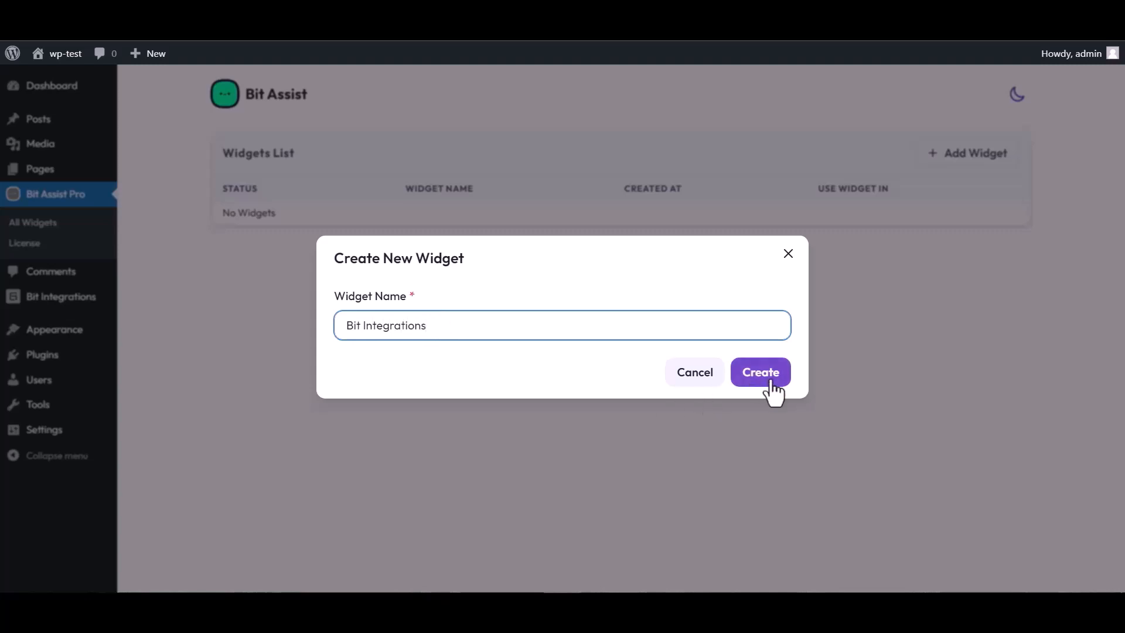
pyautogui.click(770, 382)
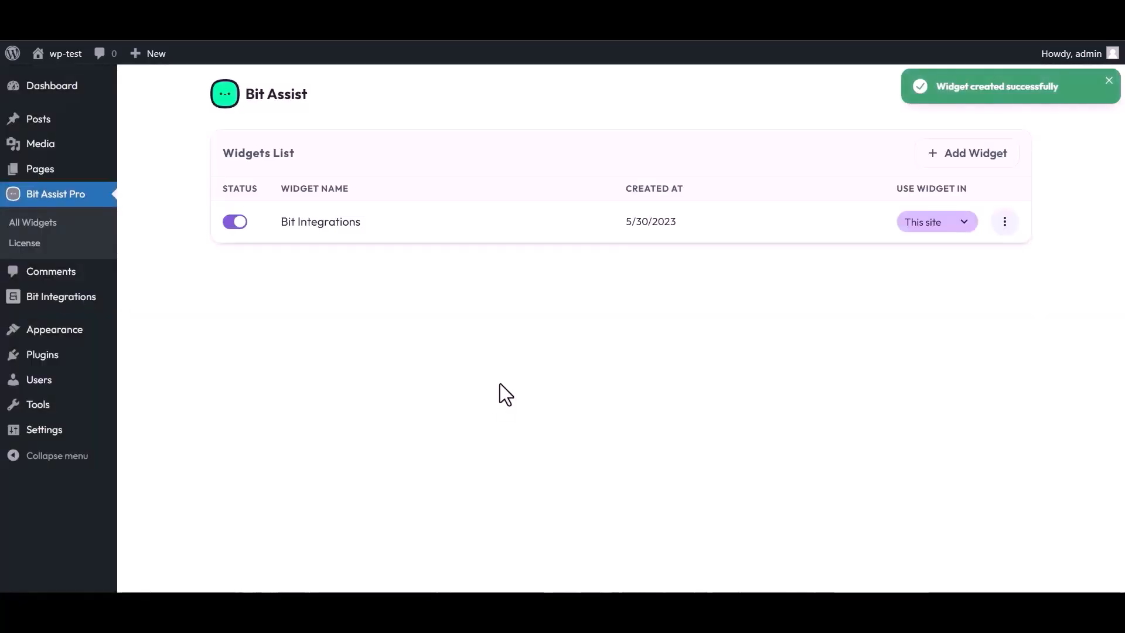
# Step: Edit the Bit Integrations widget and start a Custom Form channel titled Bit Integrations
pyautogui.click(1005, 223)
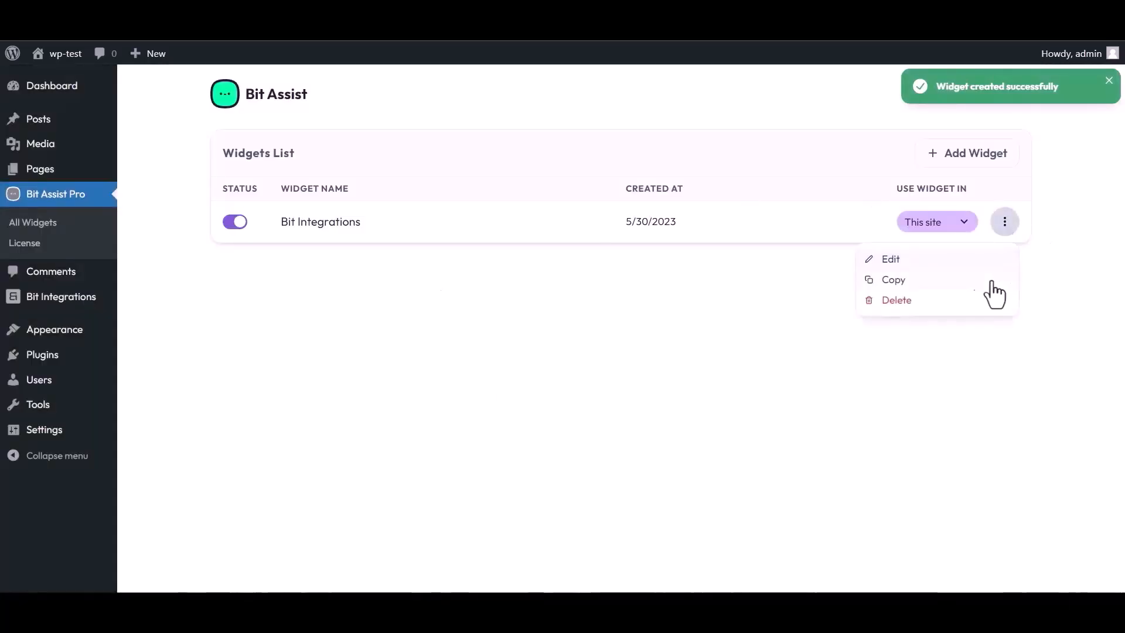
pyautogui.click(890, 259)
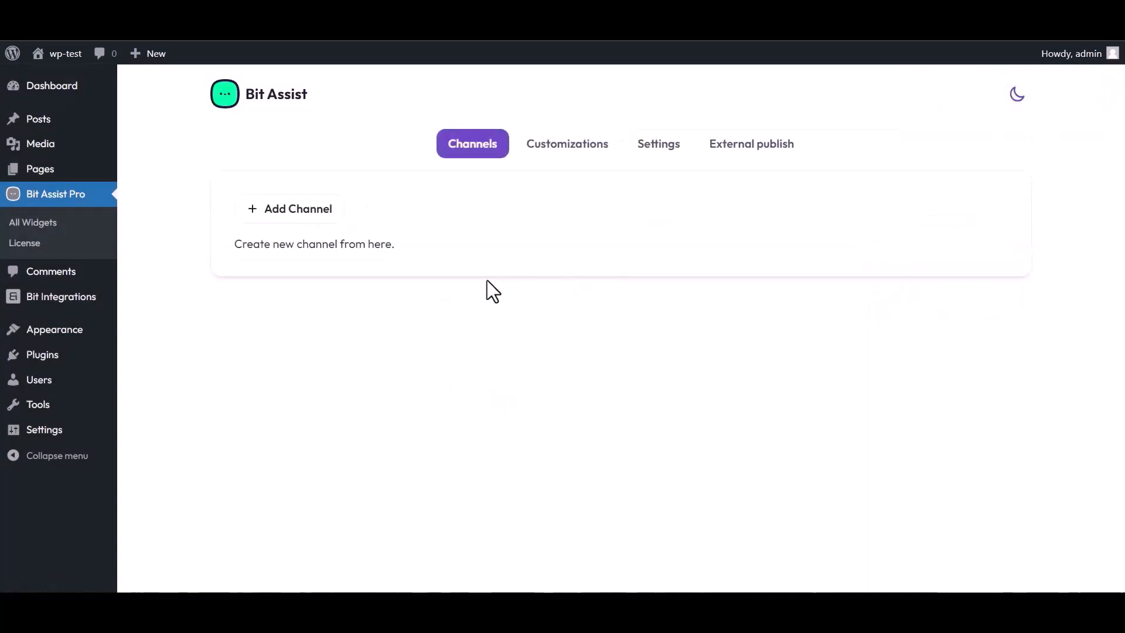
pyautogui.click(304, 217)
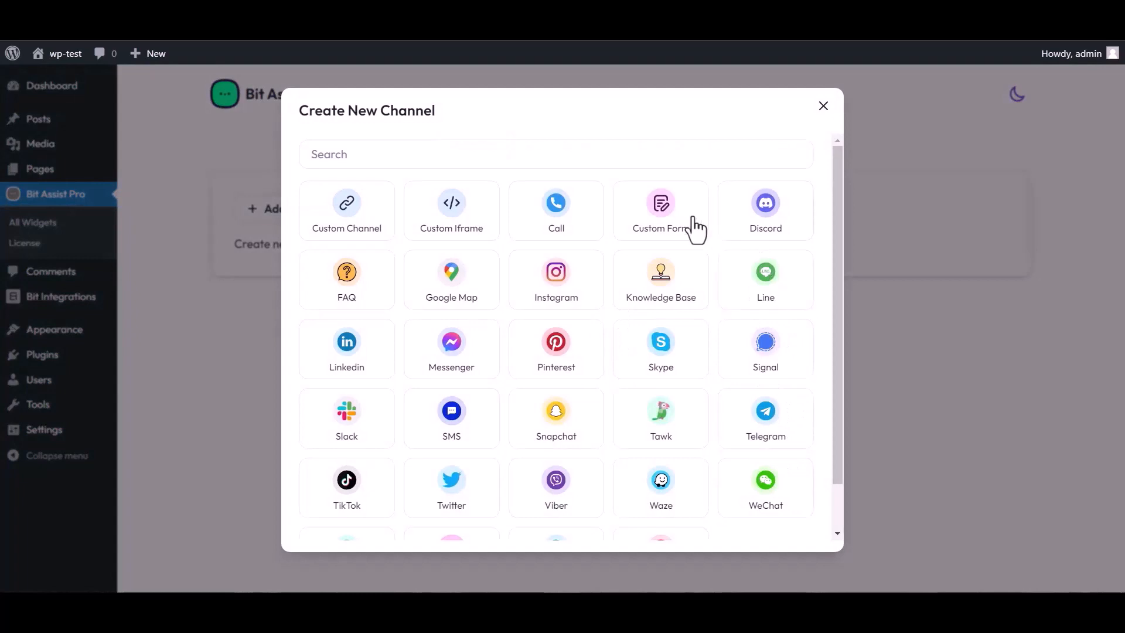
pyautogui.click(664, 224)
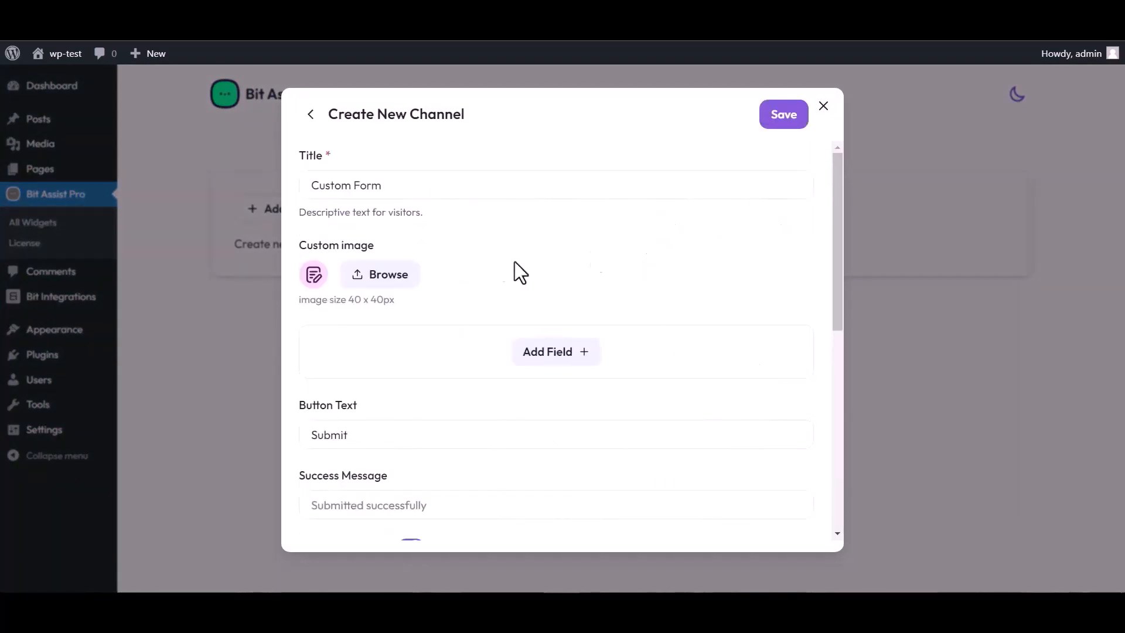
pyautogui.tripleClick(392, 183)
pyautogui.write('Bit')
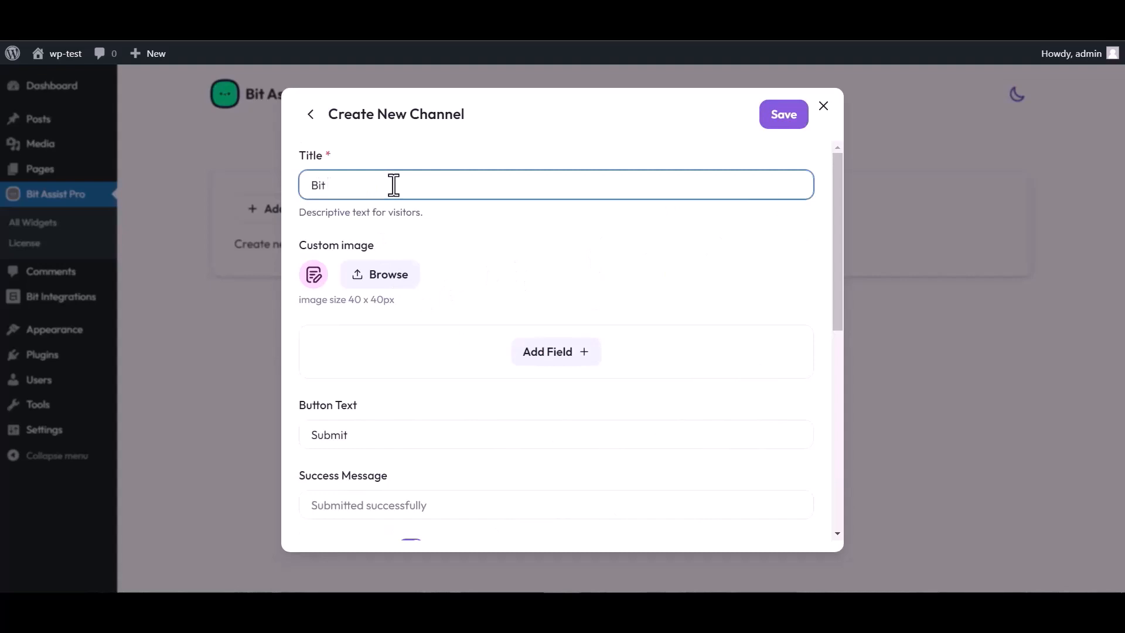
pyautogui.write(' Integrations')
# Step: Add a Text, an Email and a Number field to the custom form
pyautogui.click(558, 359)
pyautogui.click(483, 392)
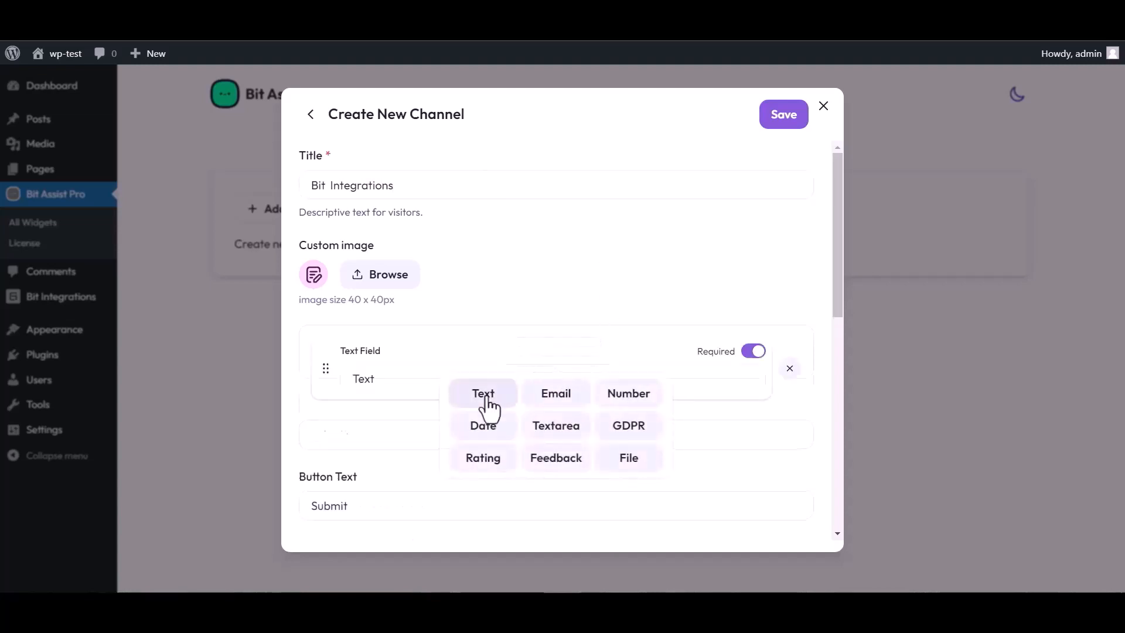
pyautogui.click(559, 423)
pyautogui.click(555, 466)
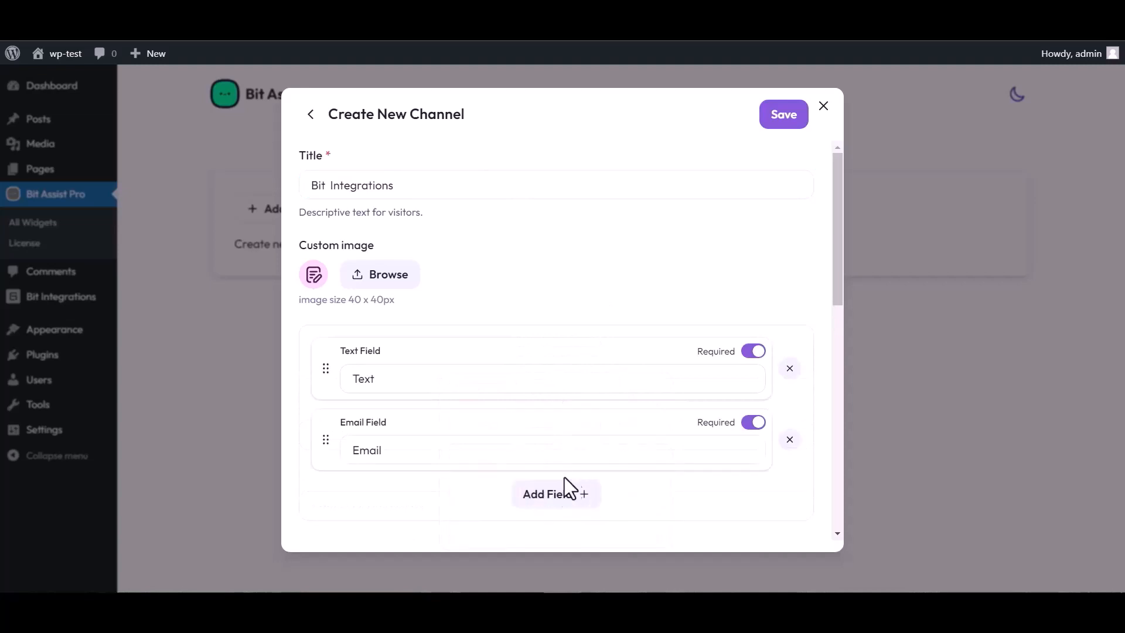
pyautogui.click(580, 494)
pyautogui.click(627, 389)
pyautogui.scroll(-4, 510, 308)
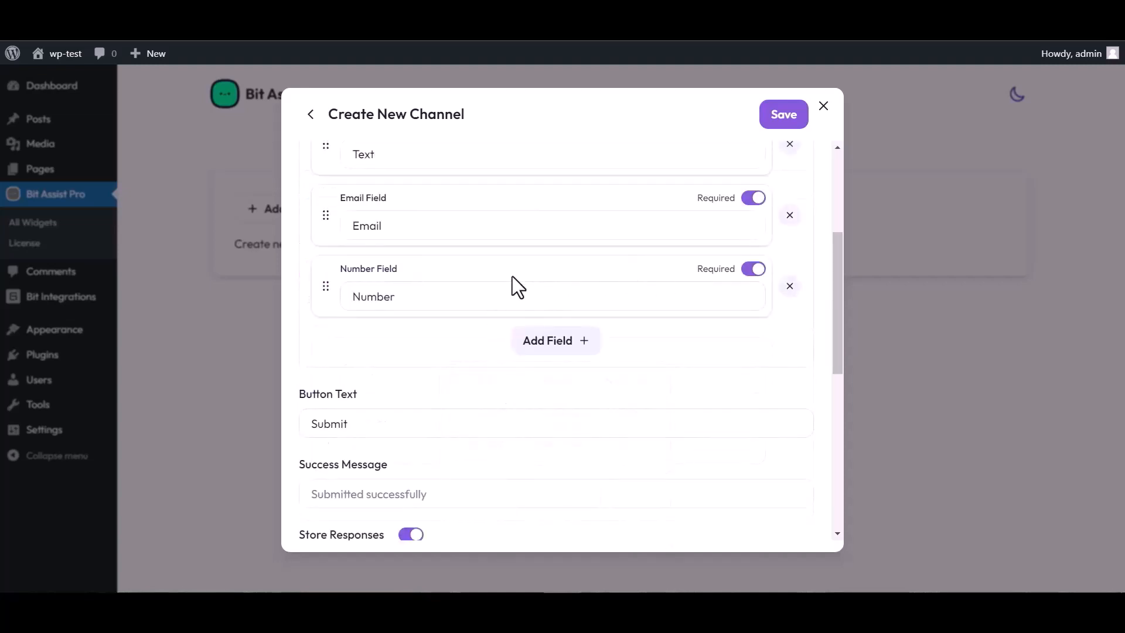
# Step: Rename the form's Text field label to Name
pyautogui.scroll(4, 512, 276)
pyautogui.click(389, 374)
pyautogui.doubleClick(384, 375)
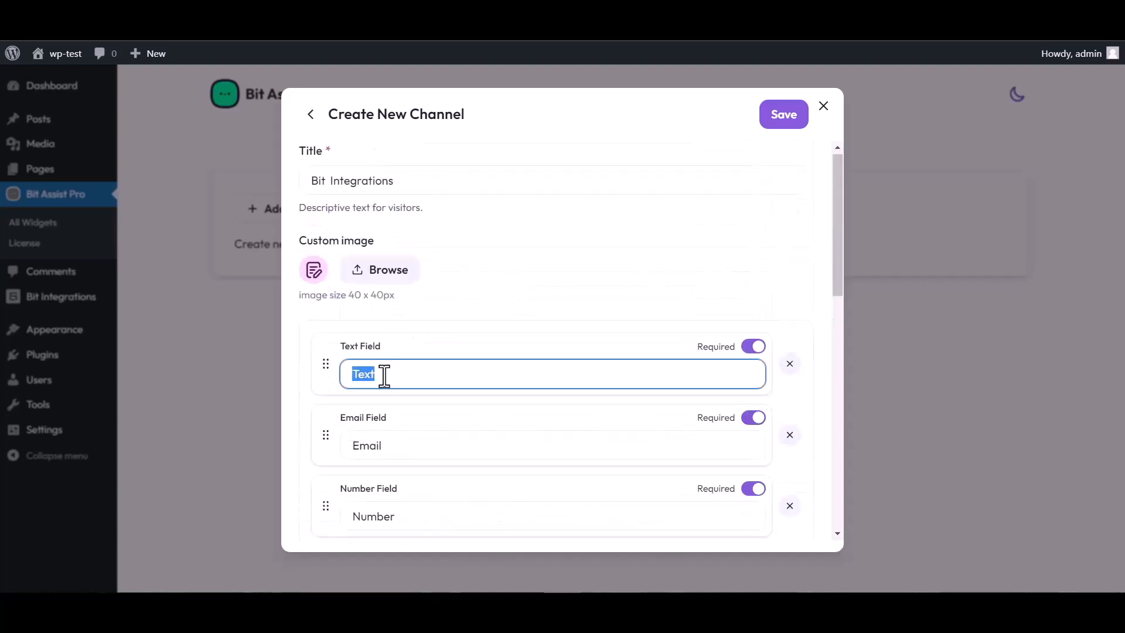
pyautogui.write('Name')
# Step: Paste the copied Bit Integrations webhook URL into the form channel's Webhook URL and save the channel
pyautogui.scroll(-4, 609, 318)
pyautogui.scroll(-4, 436, 489)
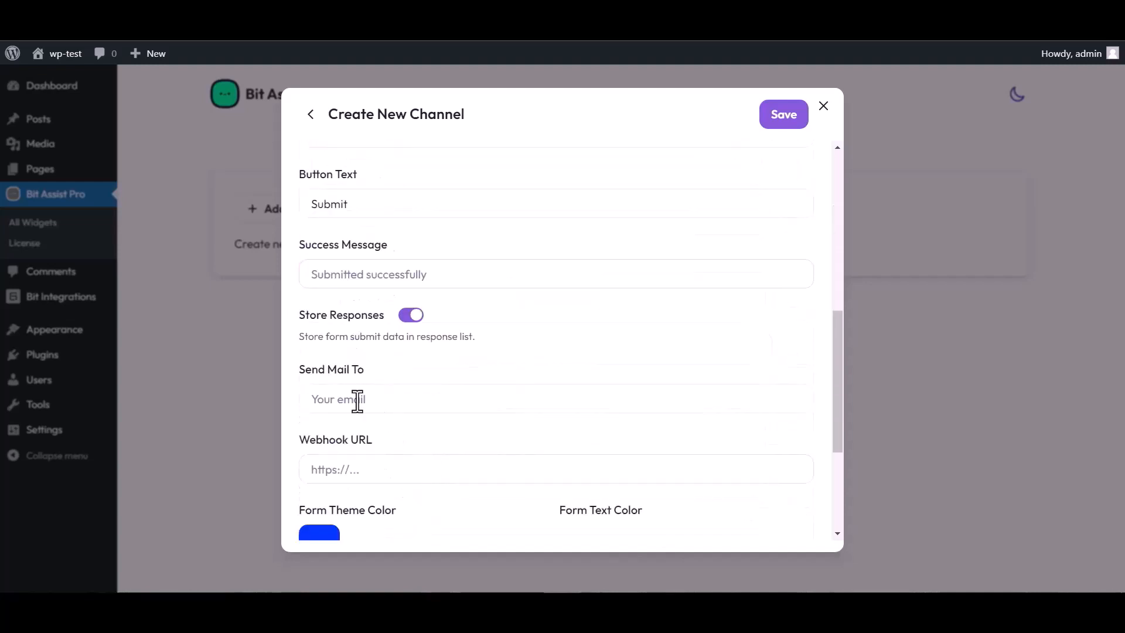
pyautogui.click(359, 469)
pyautogui.hotkey('ctrl', 'v')
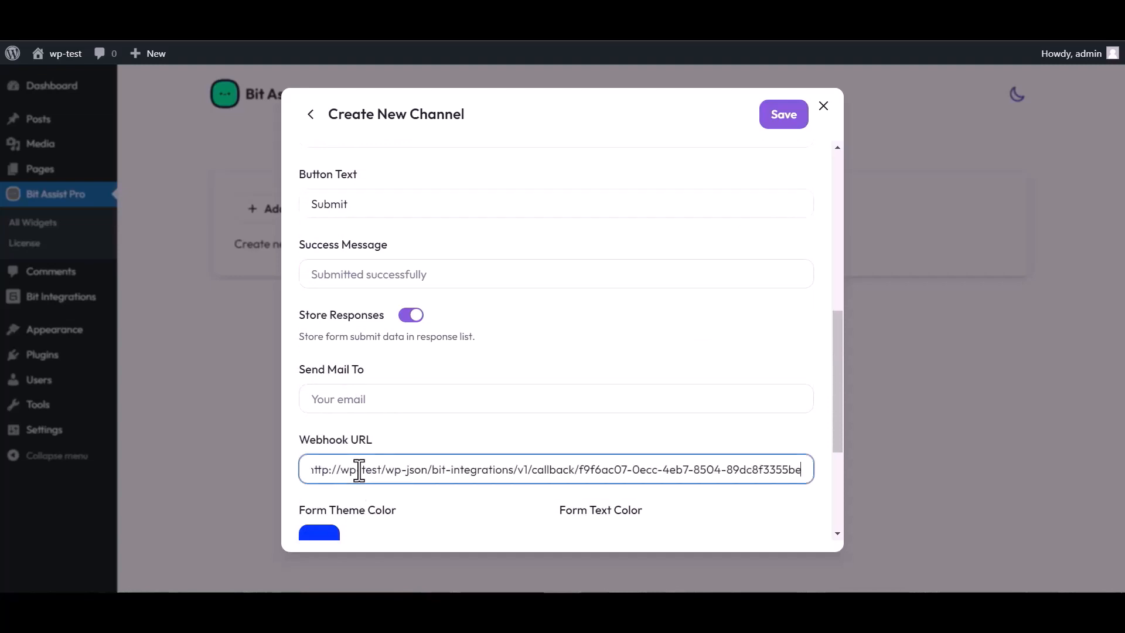
pyautogui.click(780, 123)
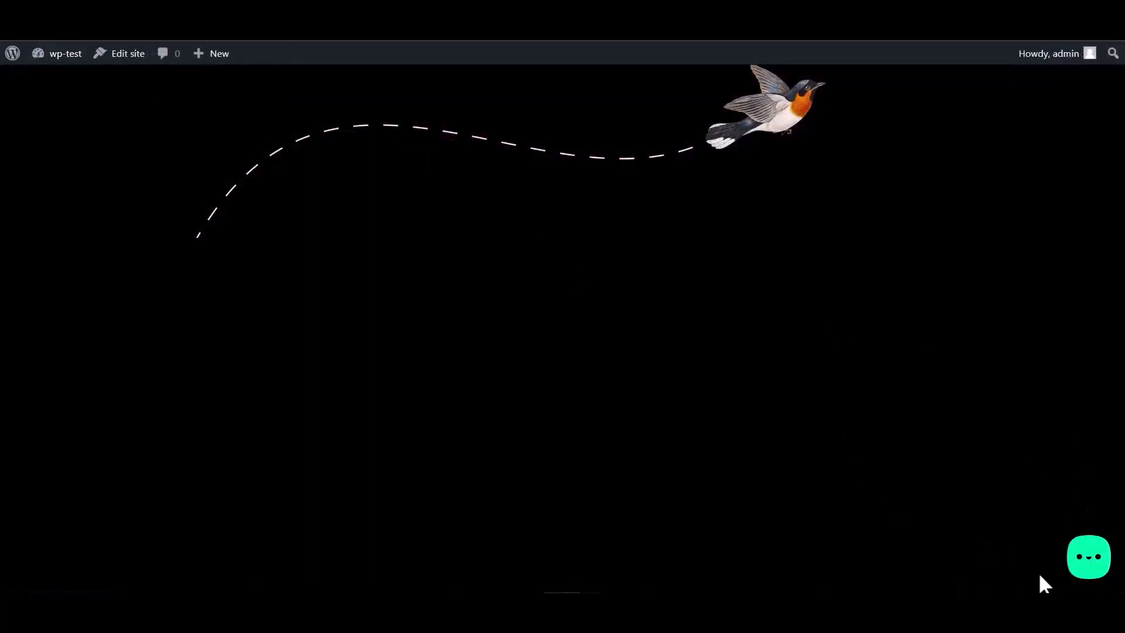
# Step: On the live site, open the Bit Integrations form from the chat widget and fill in the name
pyautogui.click(1085, 563)
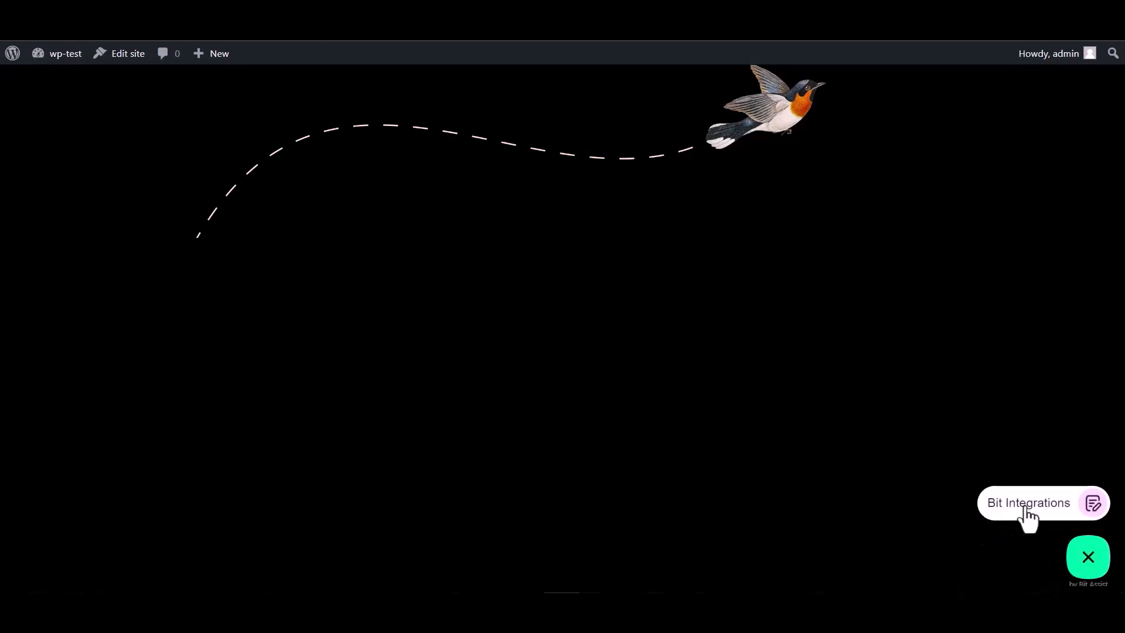
pyautogui.click(1017, 507)
pyautogui.click(944, 376)
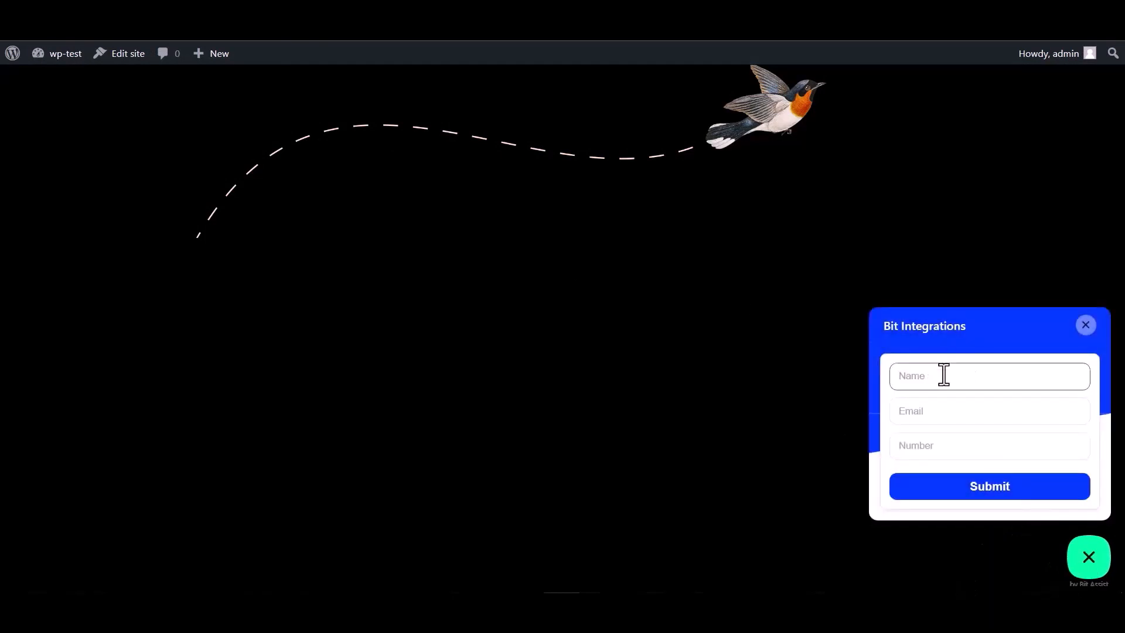
pyautogui.click(936, 450)
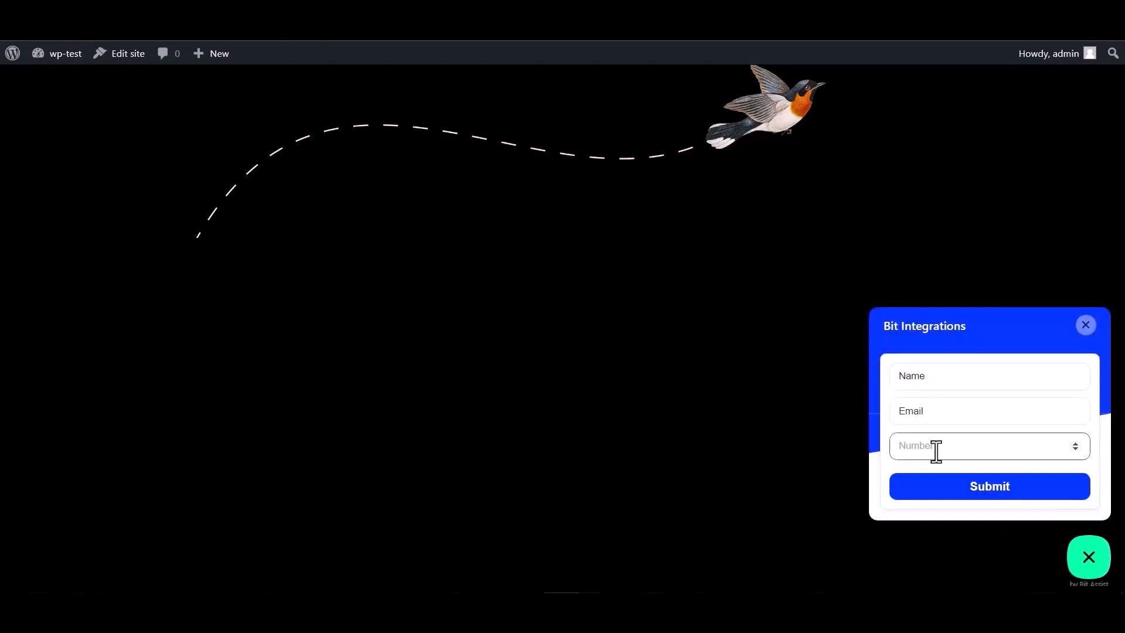
pyautogui.doubleClick(937, 378)
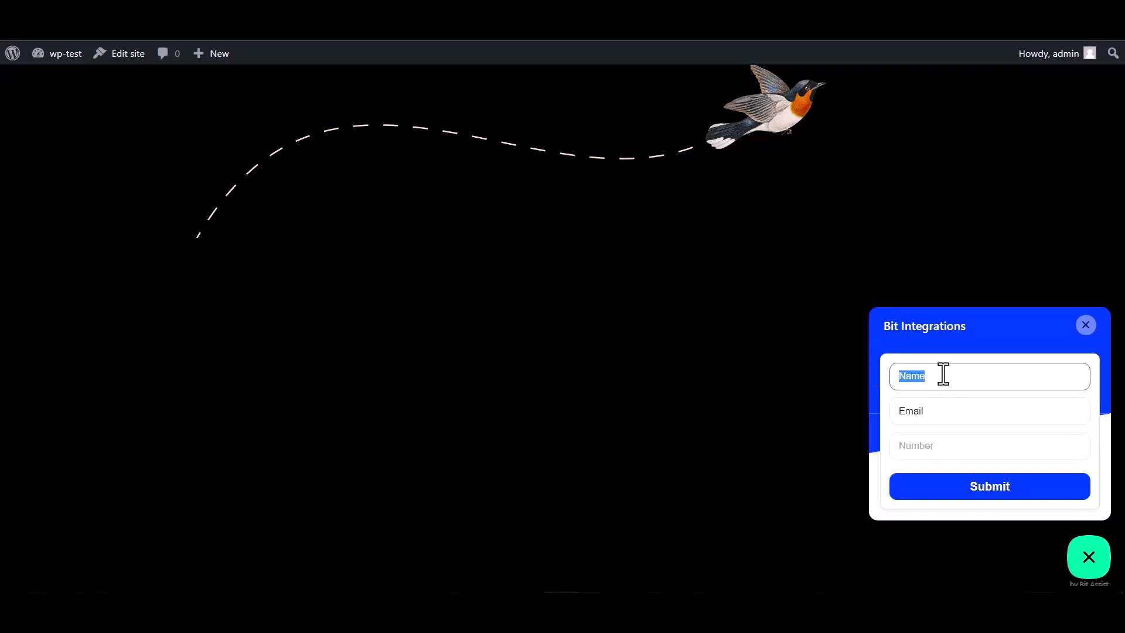
# Step: Complete the e-mail address in the test form
pyautogui.click(937, 413)
pyautogui.doubleClick(922, 414)
pyautogui.click(933, 413)
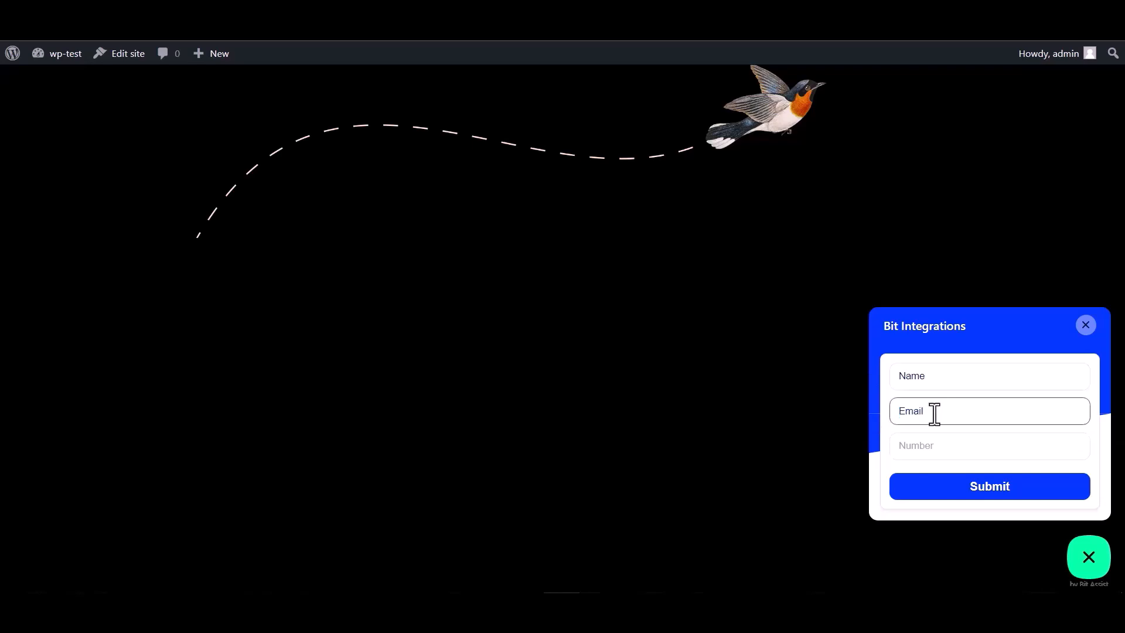
pyautogui.doubleClick(935, 413)
pyautogui.click(940, 410)
# Step: Enter 000000 as the form's number and submit the test entry
pyautogui.click(915, 445)
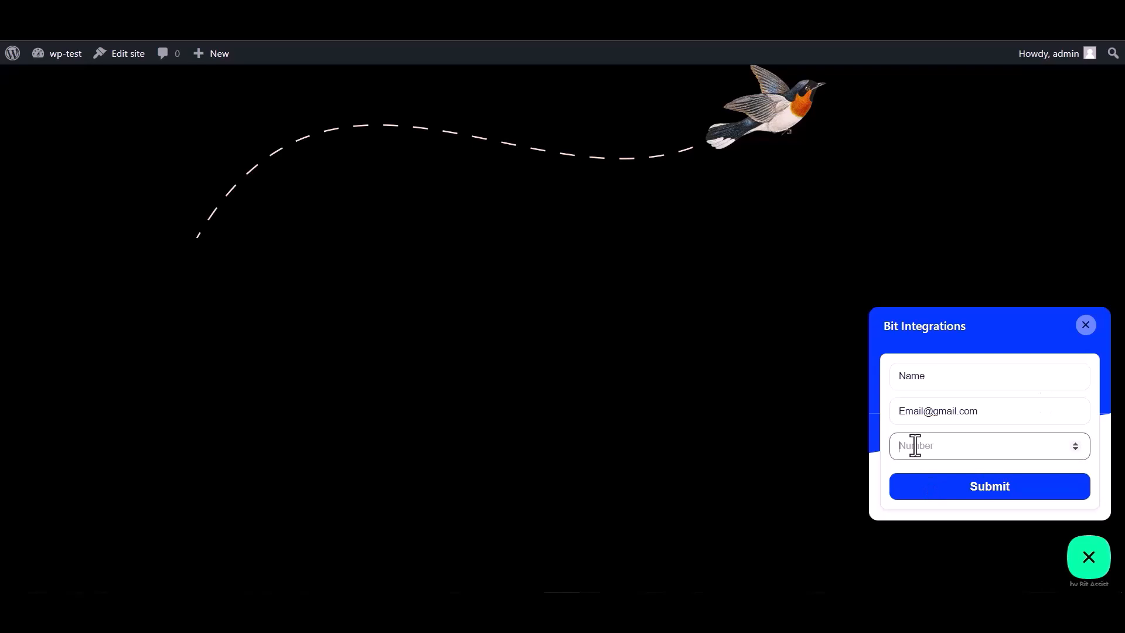
pyautogui.write('000000')
pyautogui.click(980, 507)
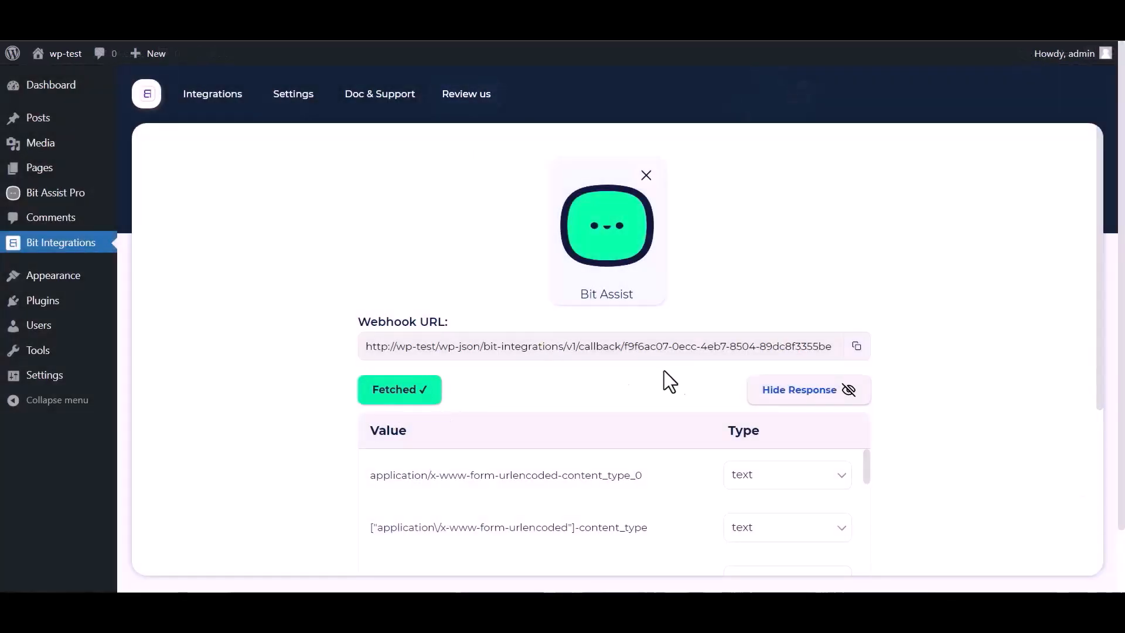
# Step: Go past the fetched Bit Assist response to the action selection and choose Twilio as the action
pyautogui.scroll(-1, 767, 359)
pyautogui.scroll(-3, 498, 446)
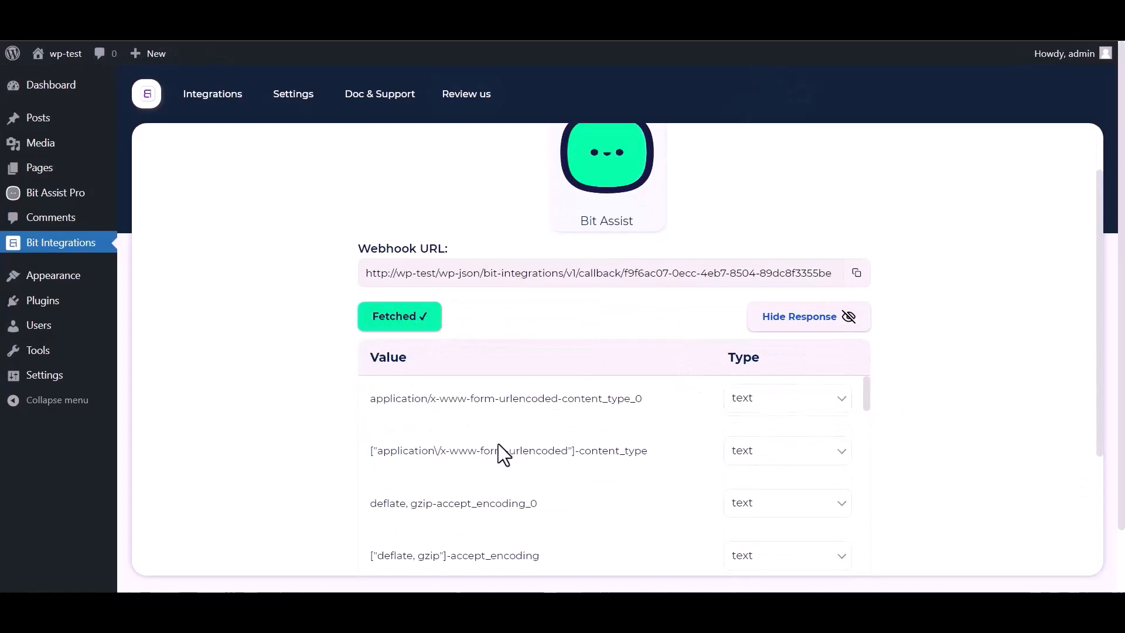
pyautogui.scroll(-3, 498, 451)
pyautogui.scroll(-3, 340, 463)
pyautogui.scroll(-3, 399, 375)
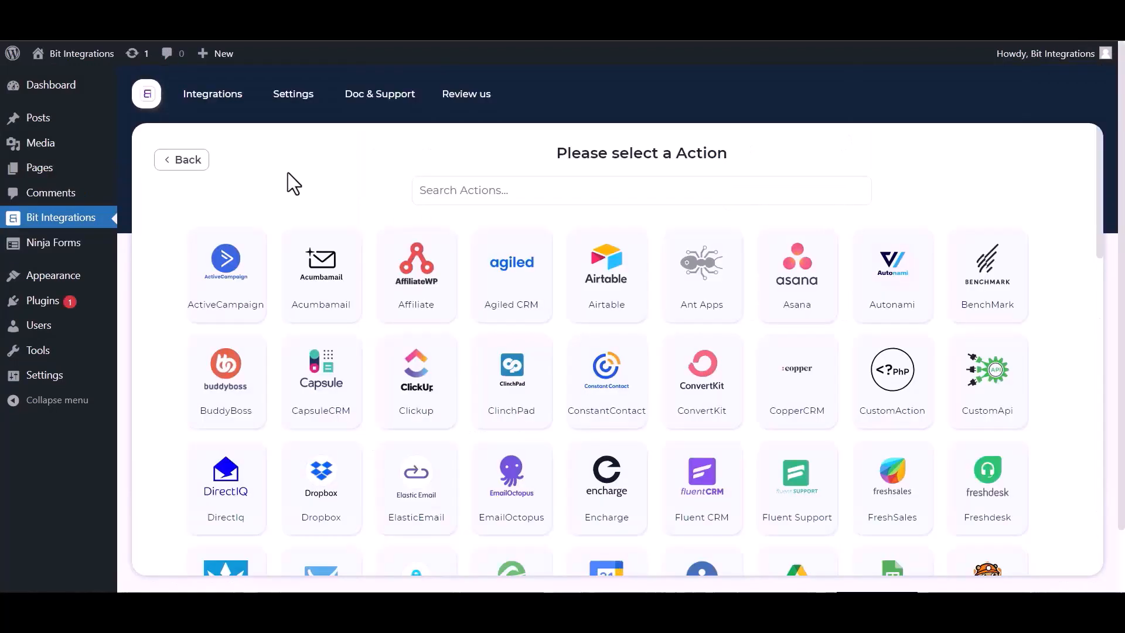
pyautogui.click(467, 193)
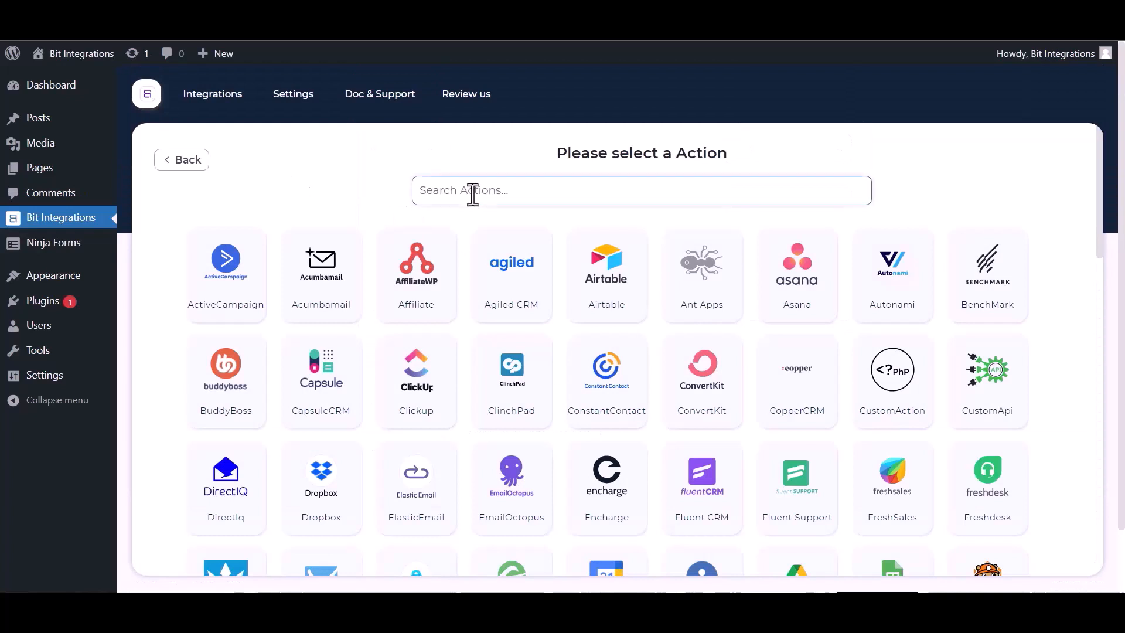
pyautogui.write('twi')
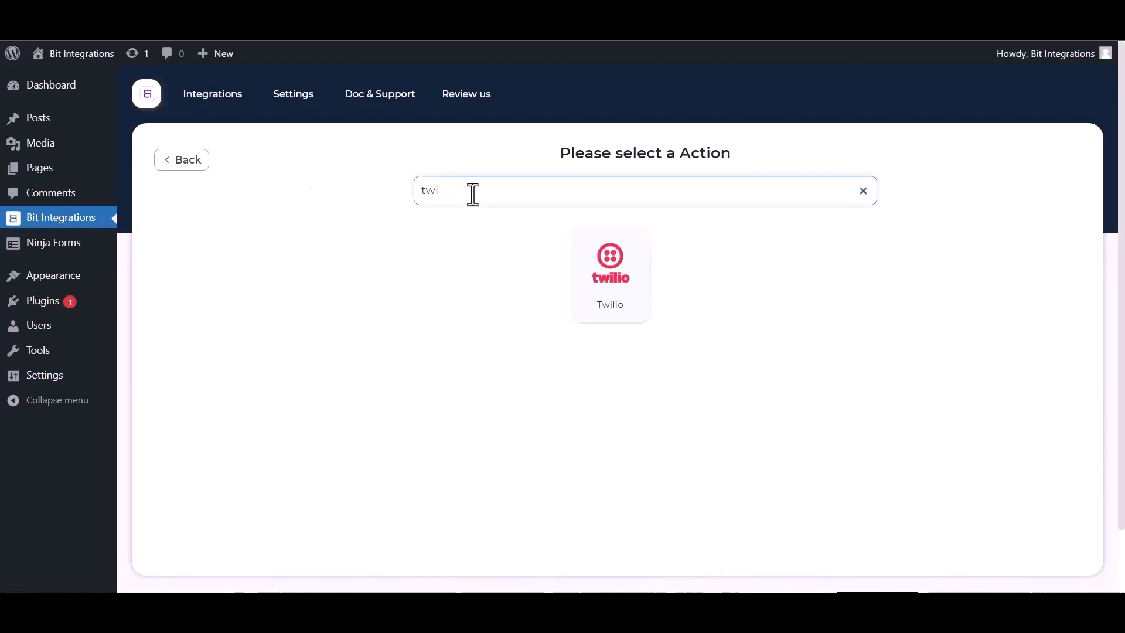
pyautogui.click(598, 276)
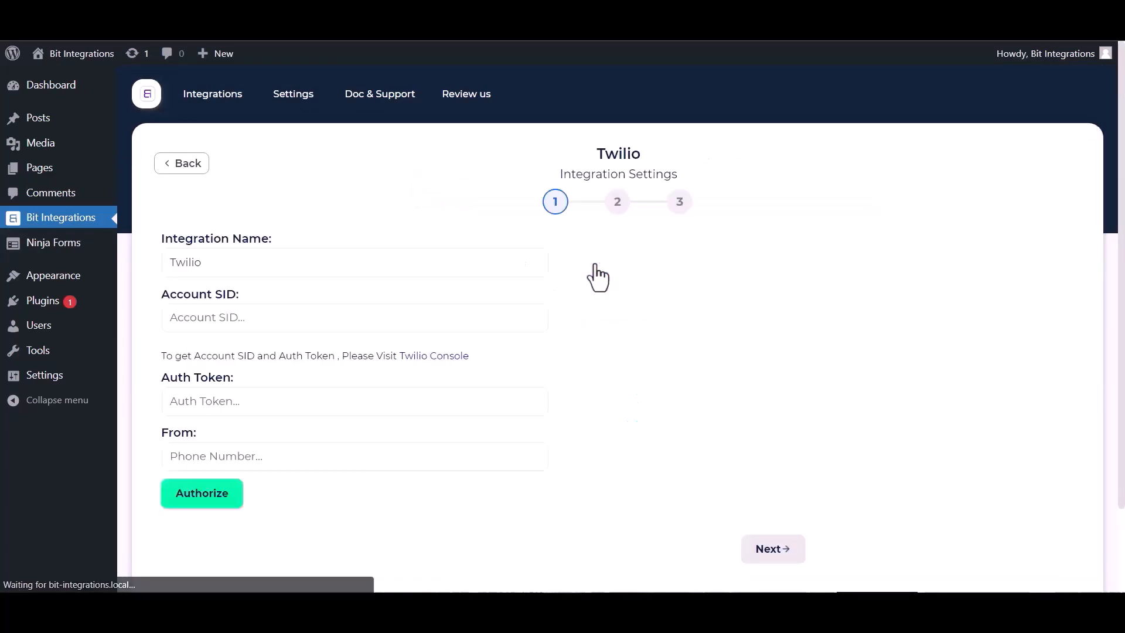
# Step: Open the Twilio Console linked from the integration settings and copy the Account SID
pyautogui.click(184, 317)
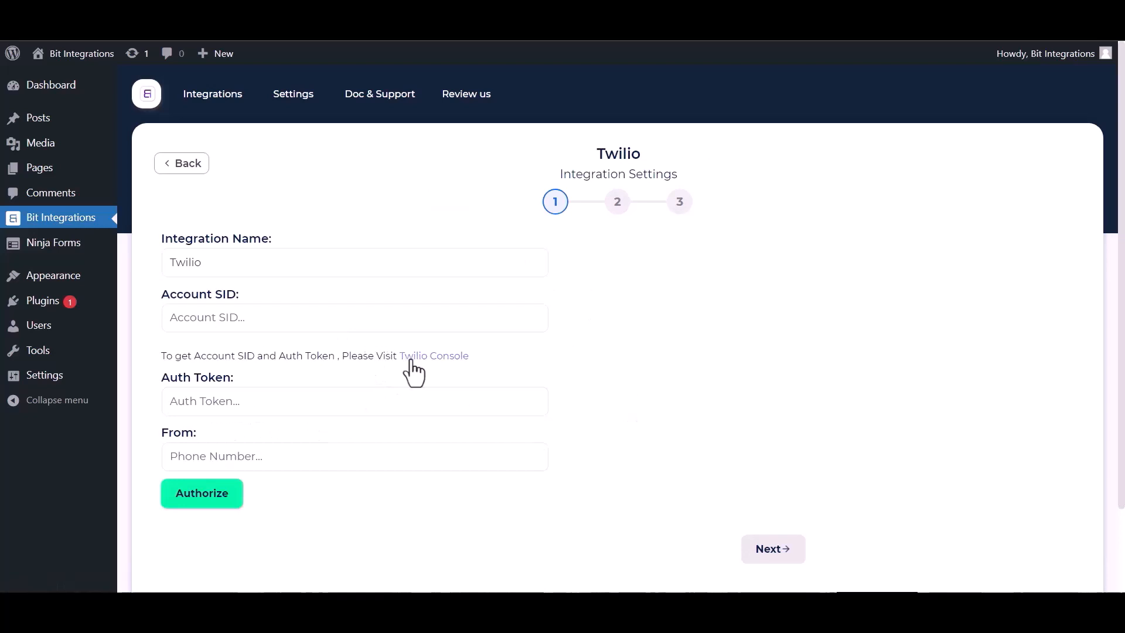
pyautogui.click(445, 372)
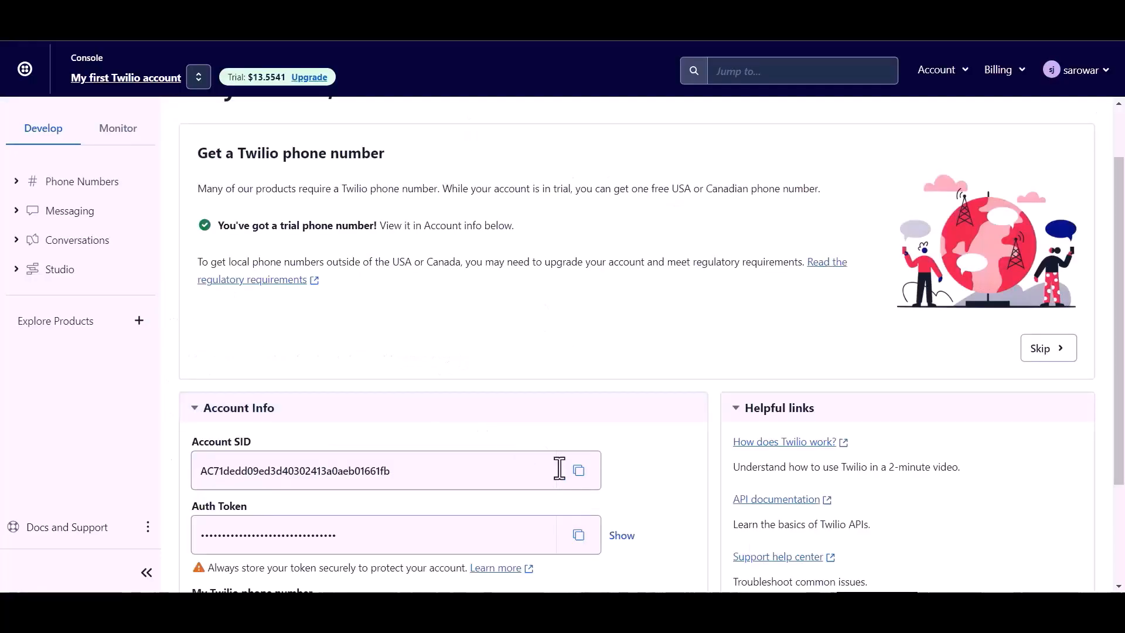
pyautogui.click(579, 470)
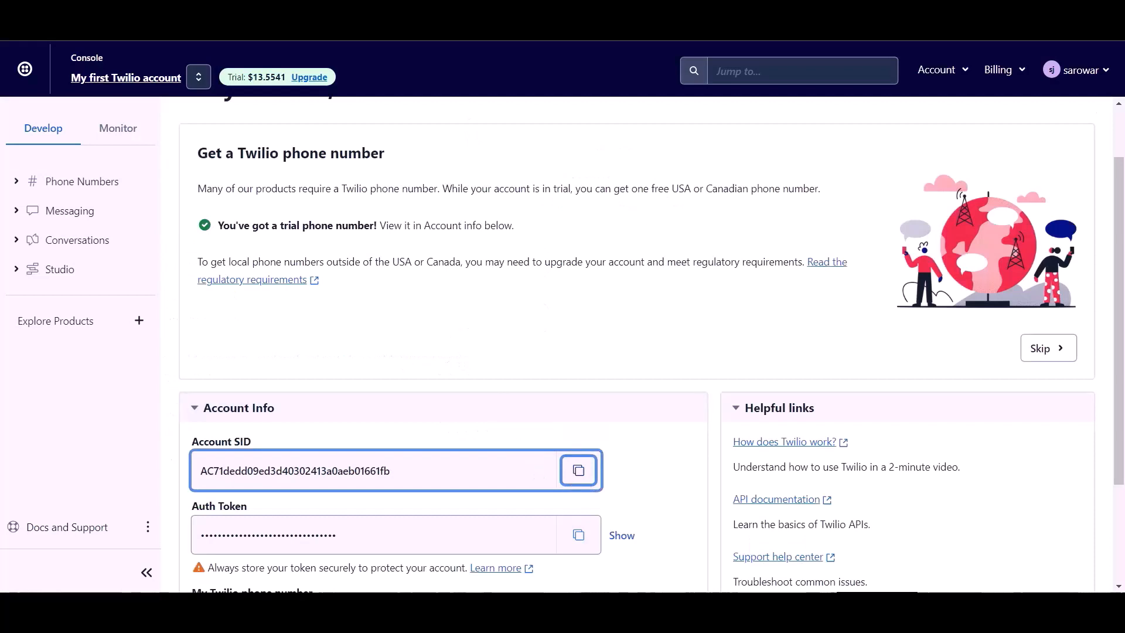
# Step: Paste the Account SID into the Bit Integrations settings and copy the Auth Token from the Twilio Console into its field
pyautogui.scroll(-2, 422, 492)
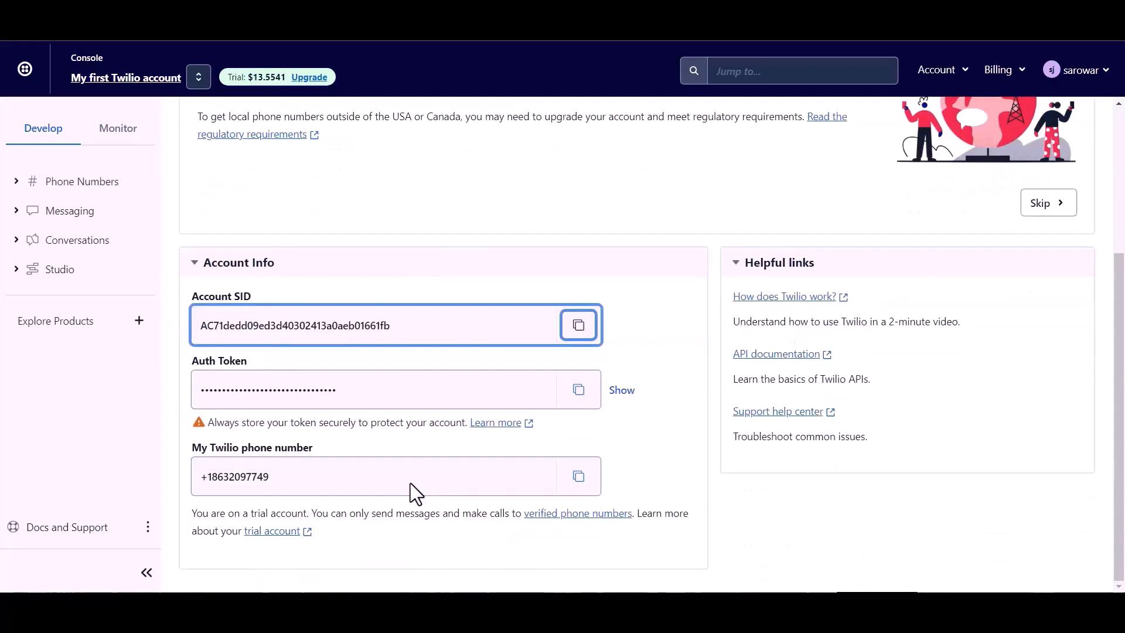
pyautogui.click(287, 317)
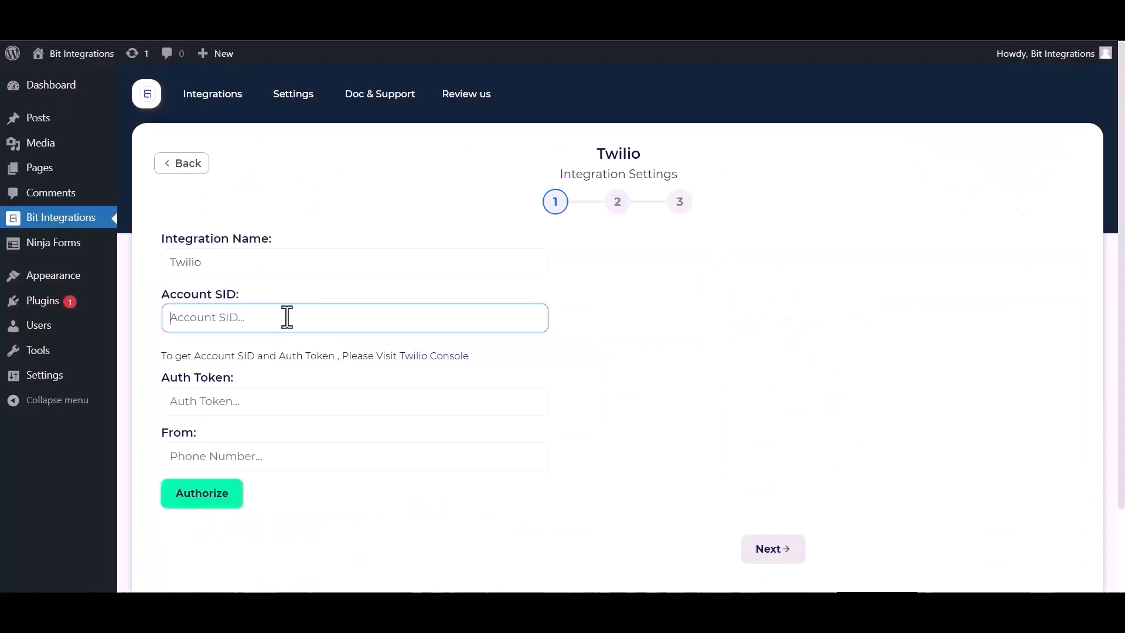
pyautogui.hotkey('ctrl', 'v')
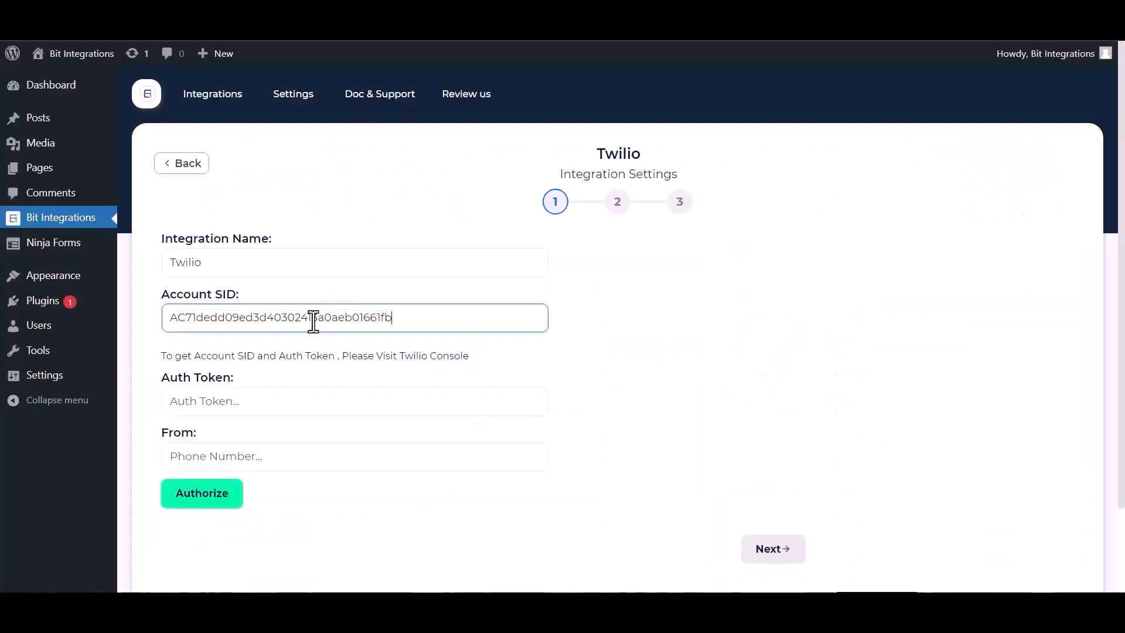
pyautogui.click(254, 413)
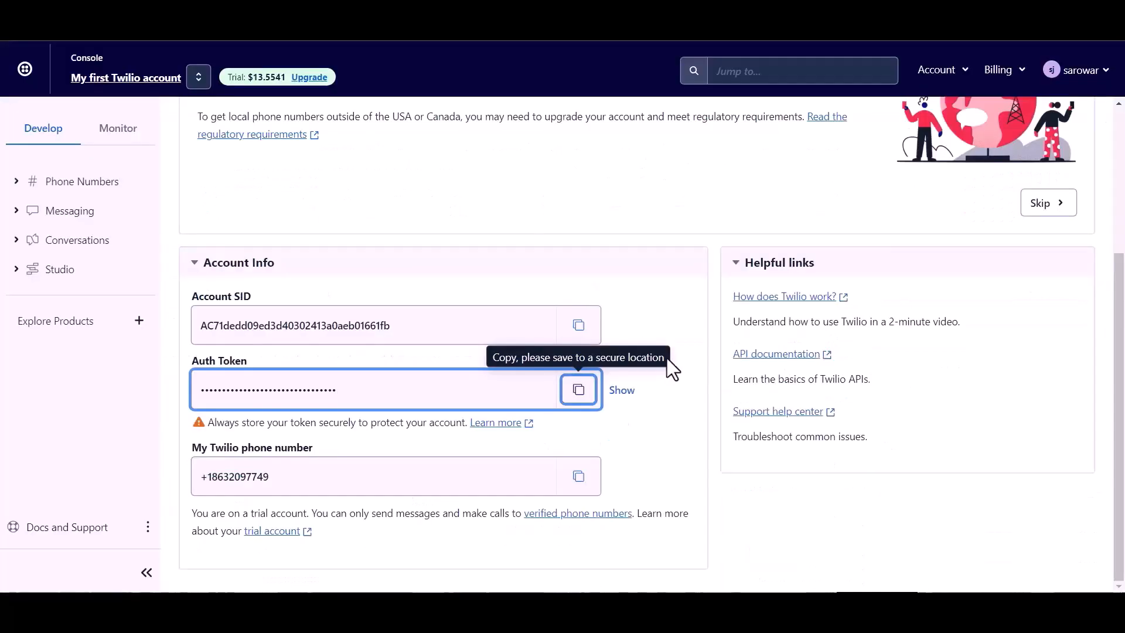
pyautogui.click(580, 390)
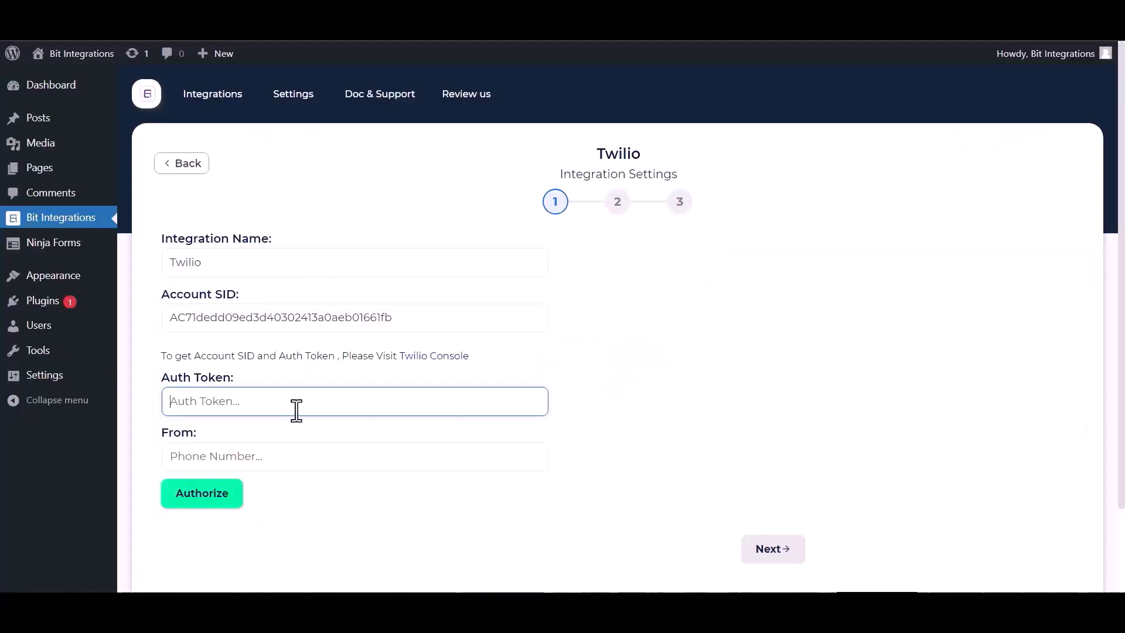
pyautogui.hotkey('ctrl', 'v')
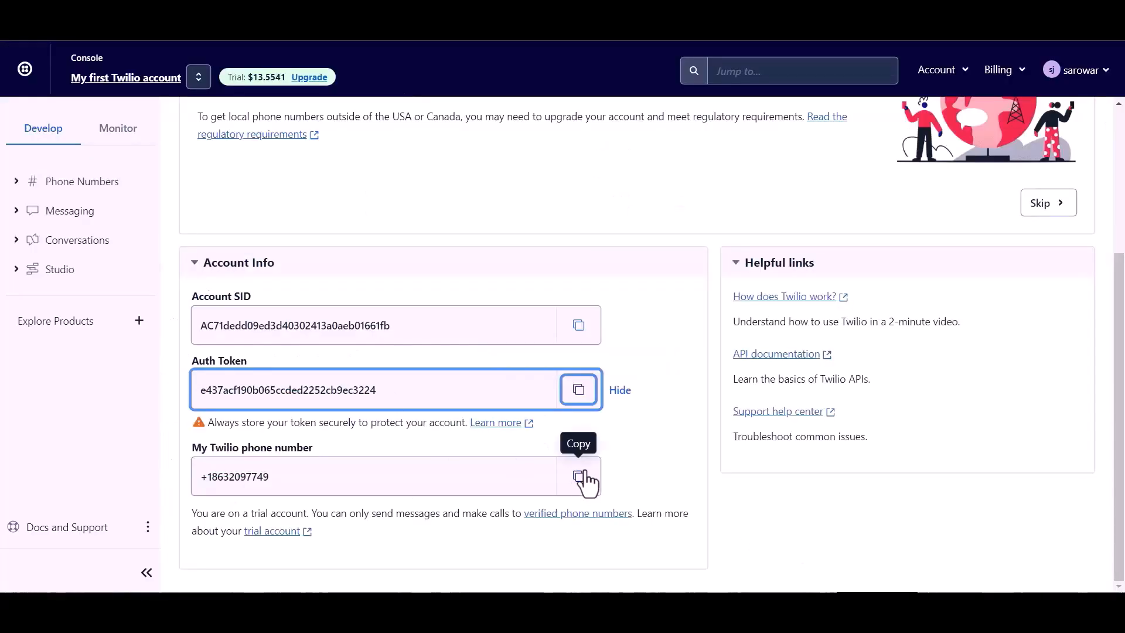
# Step: Copy the Twilio phone number into the From field, authorize the connection and continue to the message settings
pyautogui.click(578, 474)
pyautogui.click(248, 456)
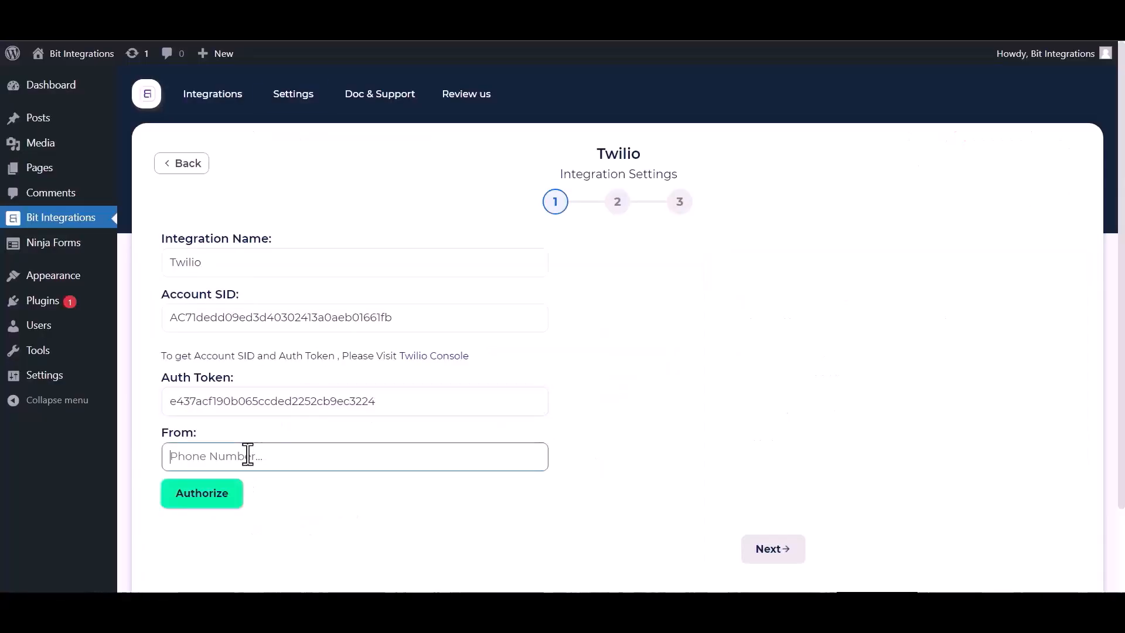
pyautogui.hotkey('ctrl', 'v')
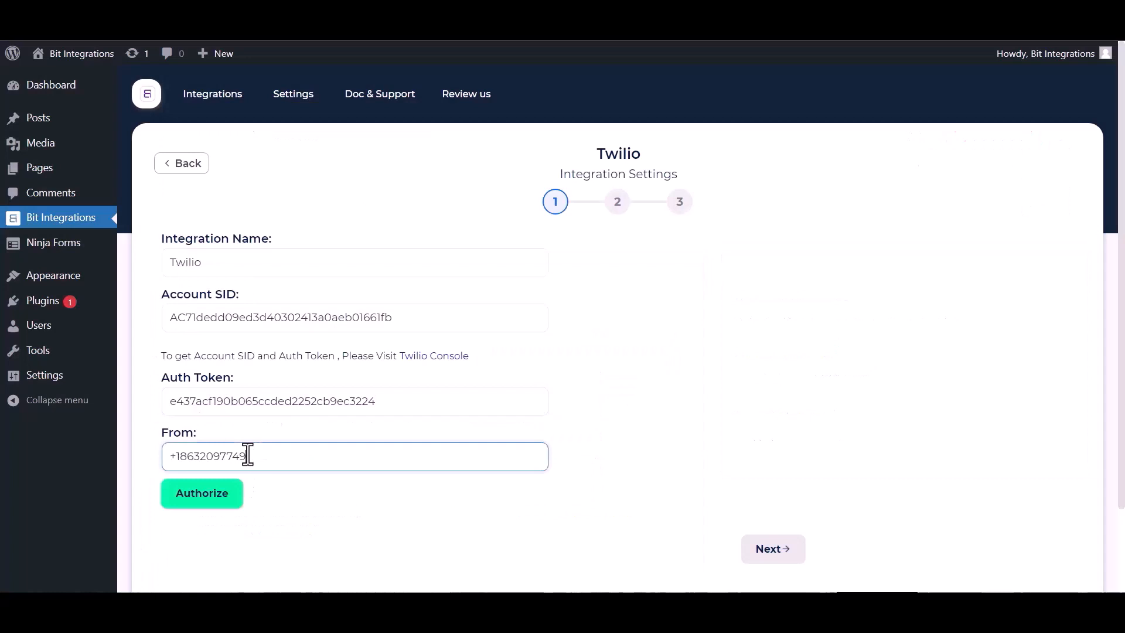
pyautogui.click(222, 505)
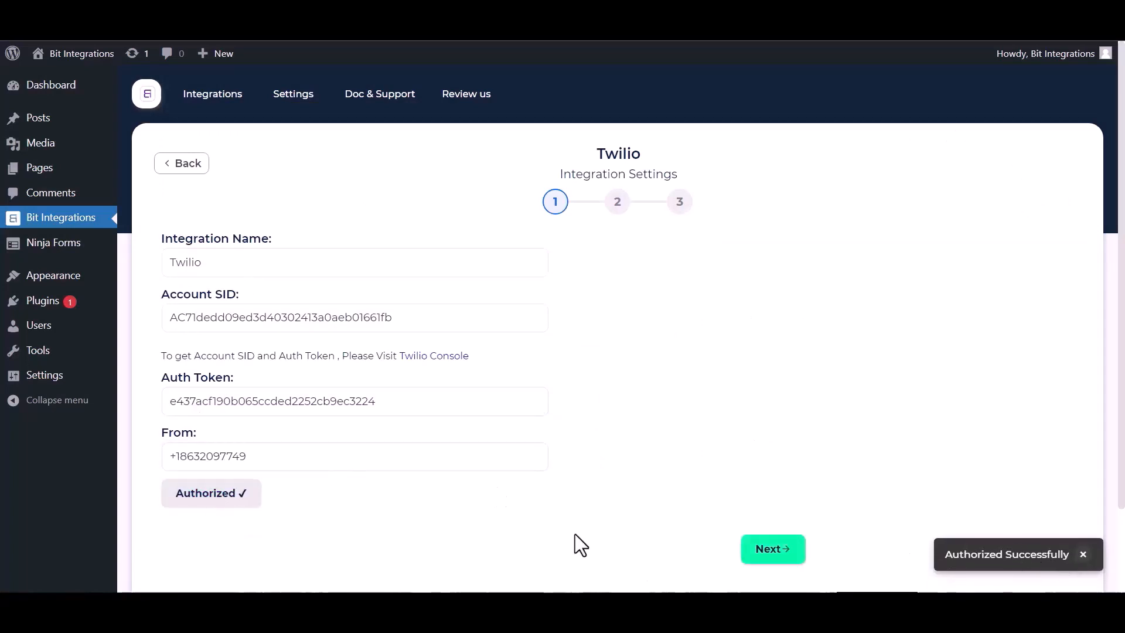
pyautogui.click(769, 554)
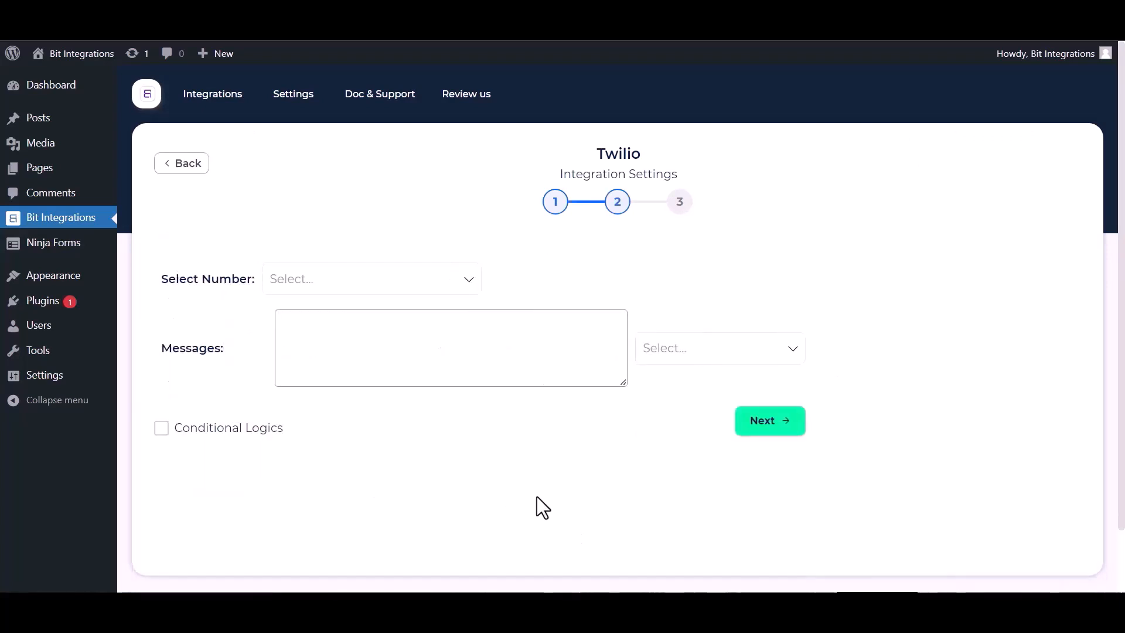
# Step: Select Phone as the recipient number and add the Name, Email and Phone fields to the message
pyautogui.click(339, 284)
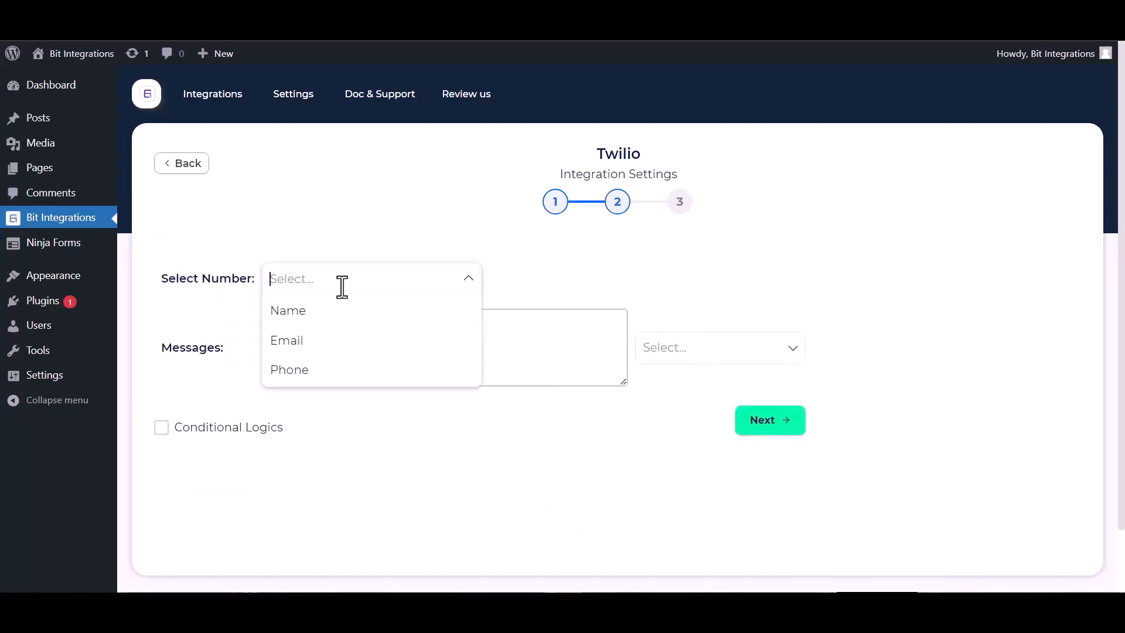
pyautogui.click(301, 370)
pyautogui.click(665, 351)
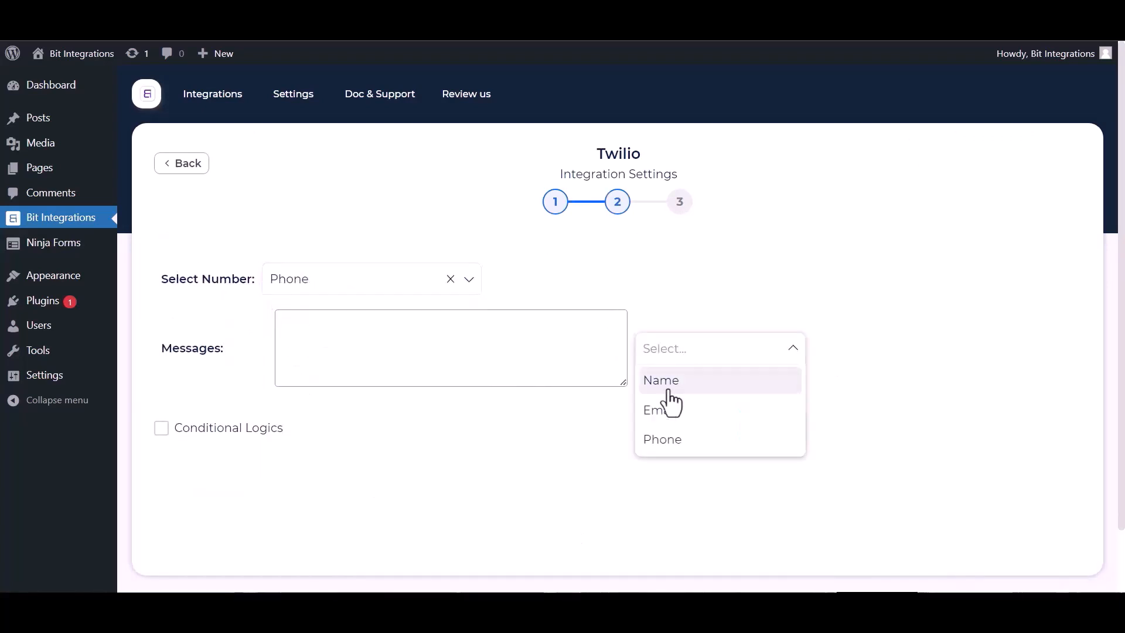
pyautogui.click(667, 390)
pyautogui.click(671, 414)
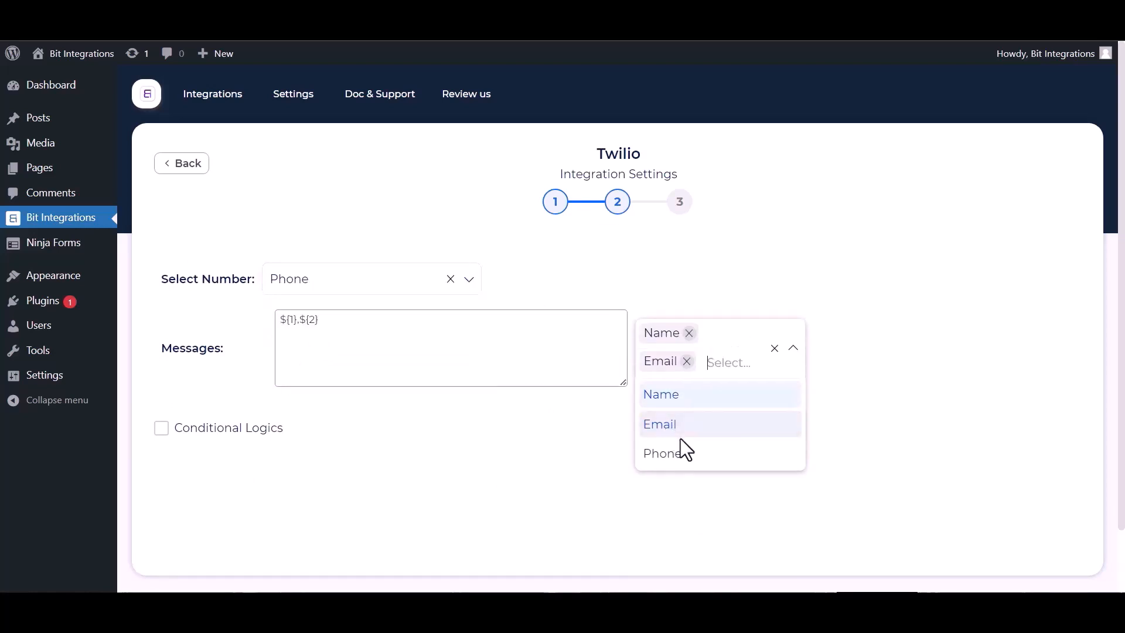
pyautogui.click(680, 446)
pyautogui.click(491, 487)
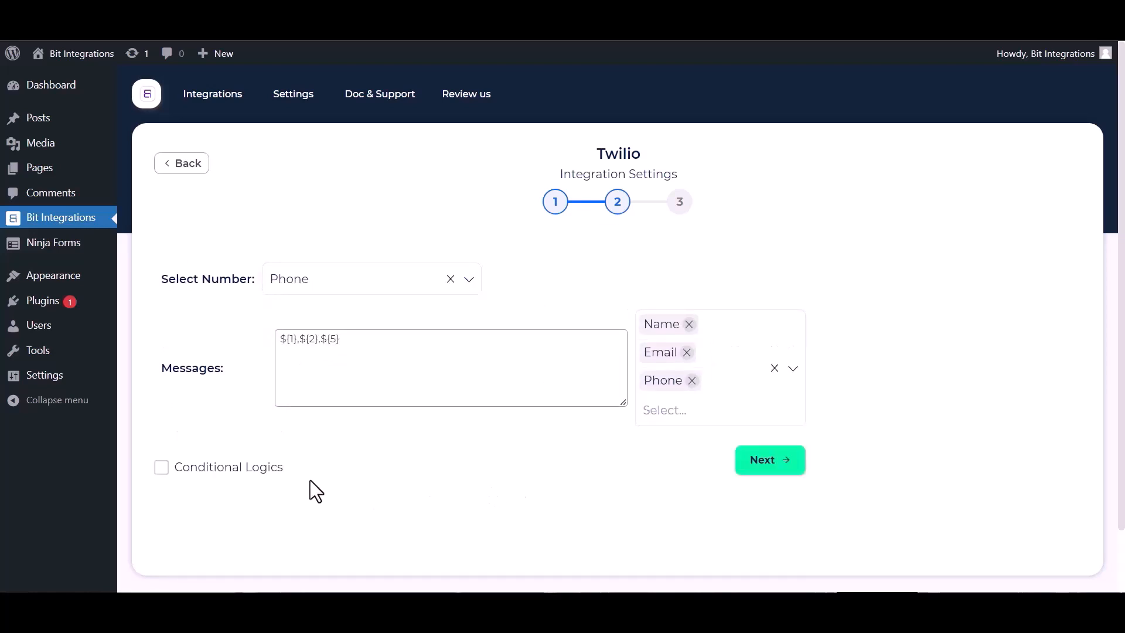
pyautogui.click(172, 470)
pyautogui.scroll(-2, 375, 479)
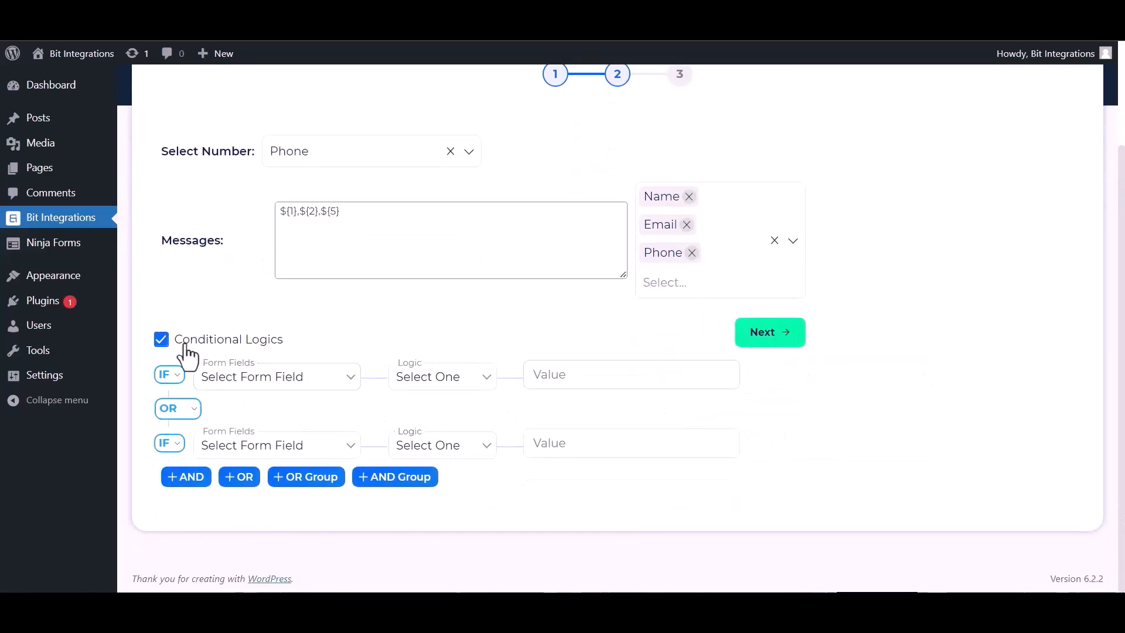
pyautogui.click(163, 341)
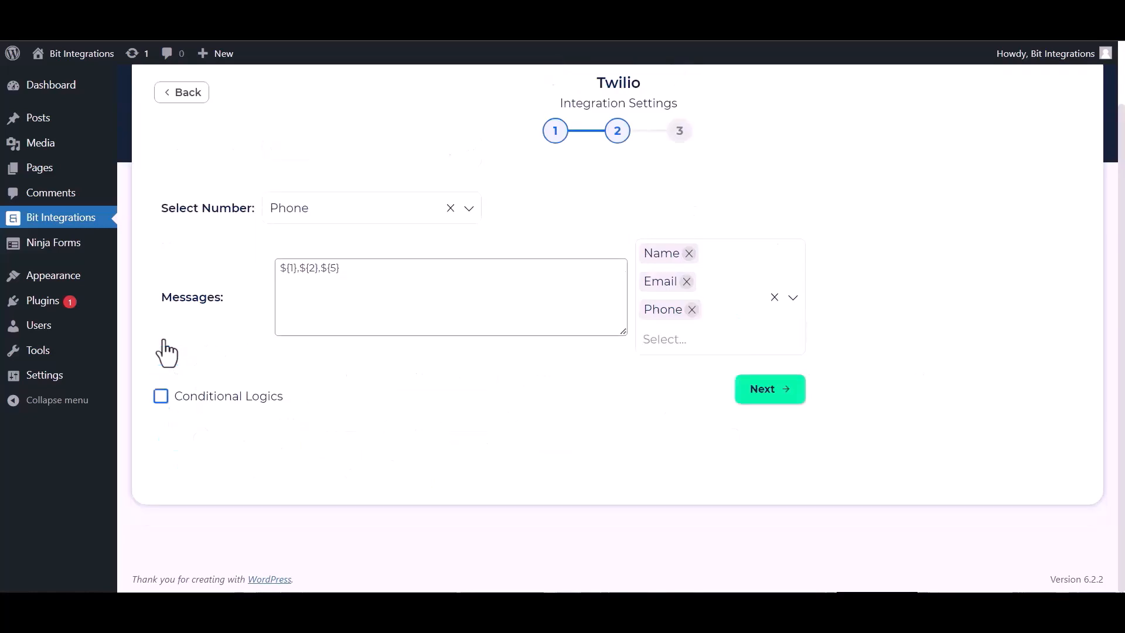
# Step: Accept the message settings and proceed to the last step of the Twilio integration
pyautogui.click(772, 396)
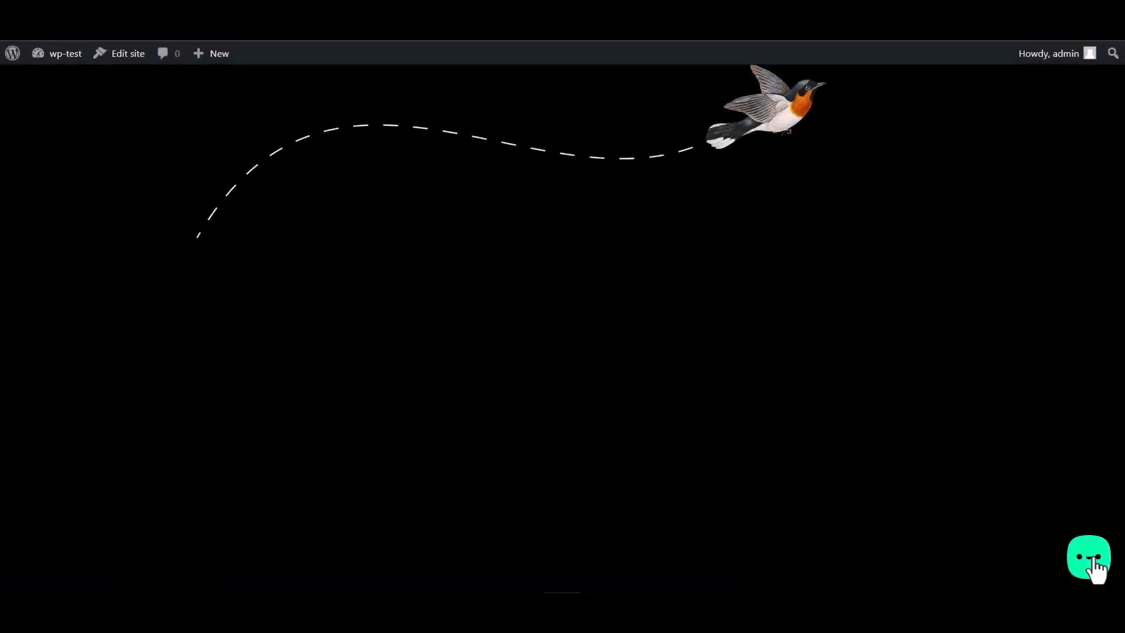
# Step: Open the Bit Integrations form on the test site and submit an entry named Bit Integrations with an e-mail address and number
pyautogui.click(1094, 561)
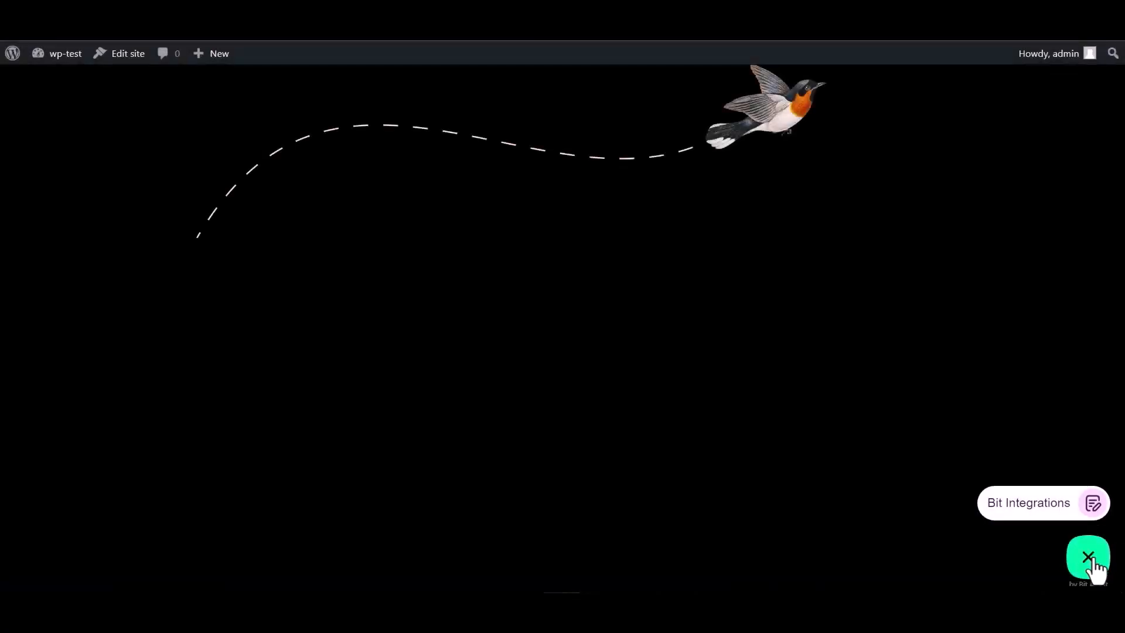
pyautogui.click(1031, 502)
pyautogui.click(936, 384)
pyautogui.write('Bit Integrations')
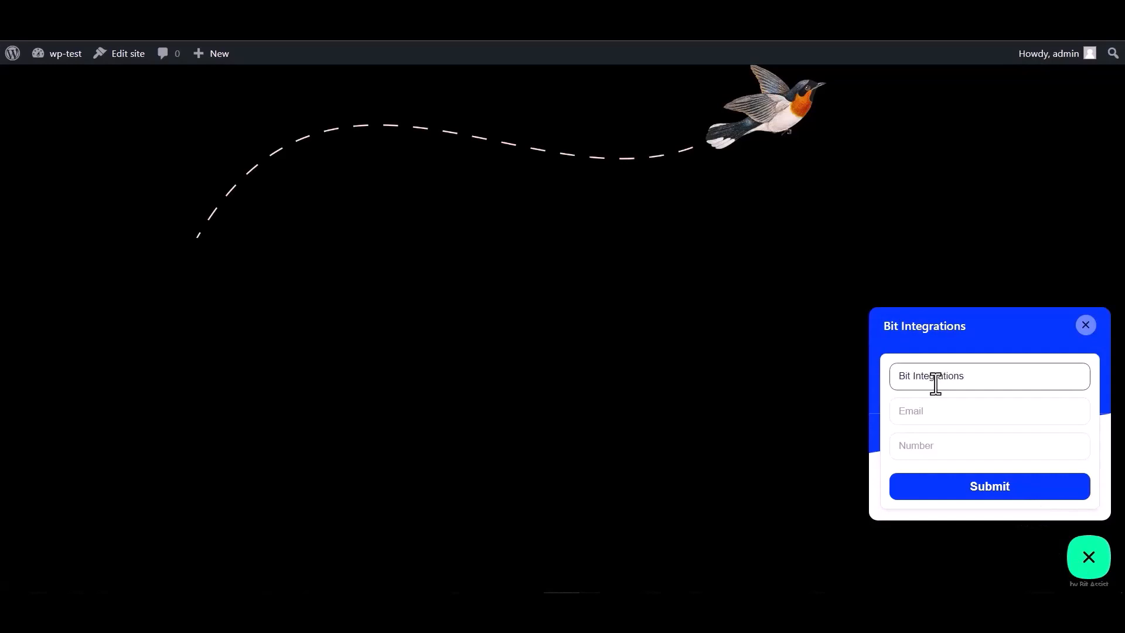
pyautogui.click(945, 408)
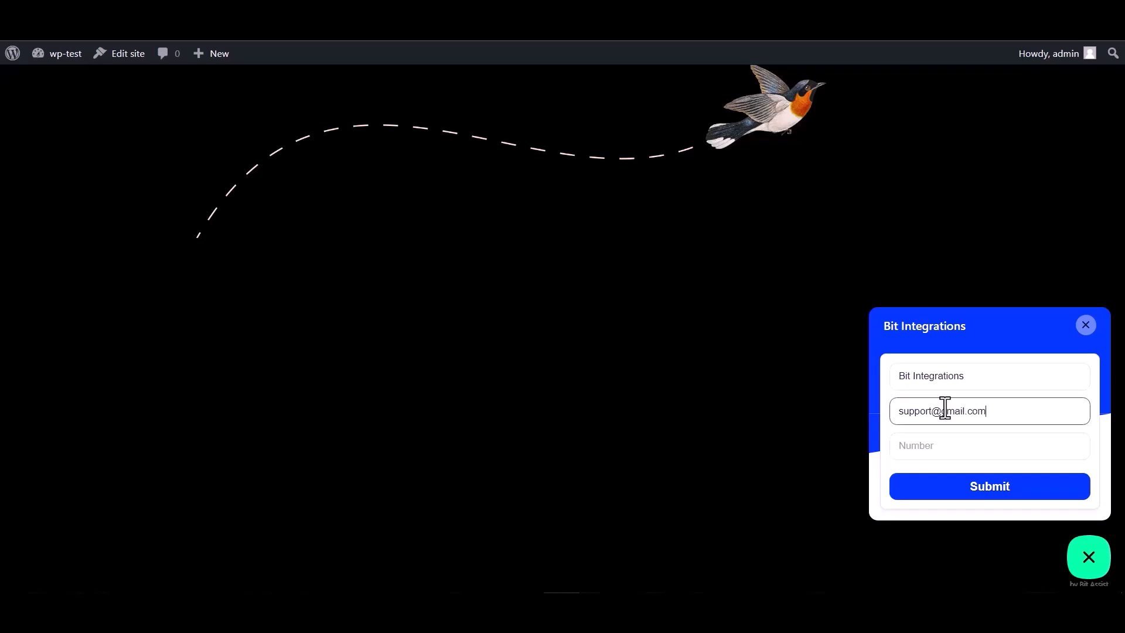
pyautogui.click(928, 440)
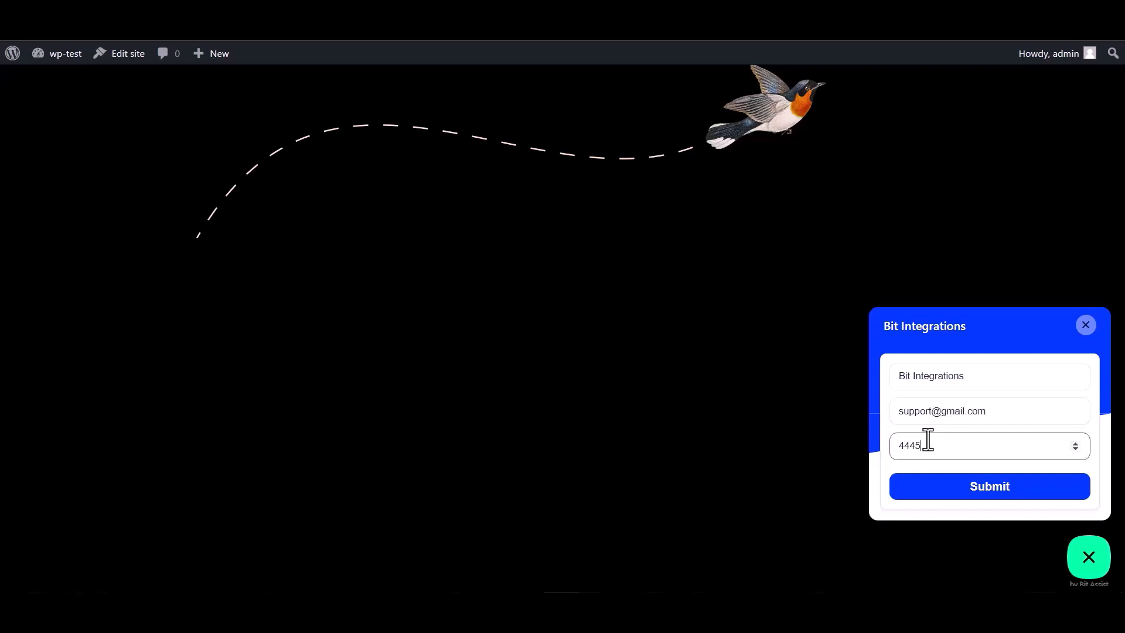
pyautogui.click(991, 491)
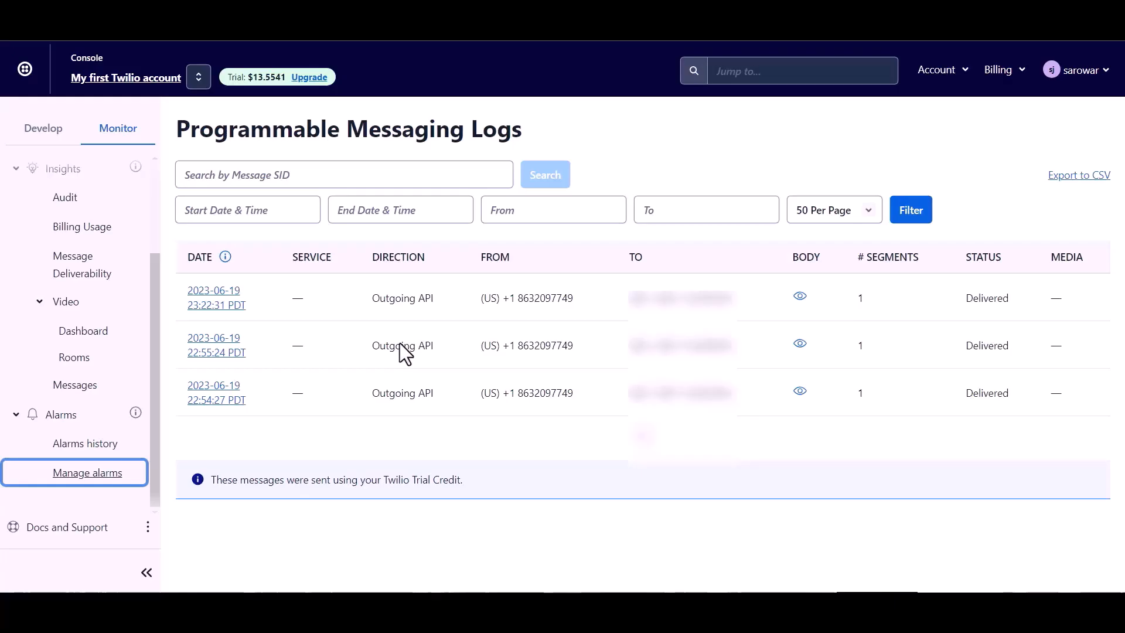
# Step: Refresh the Programmable Messaging Logs in the Twilio Console and preview the body of the newest outgoing message
pyautogui.click(62, 25)
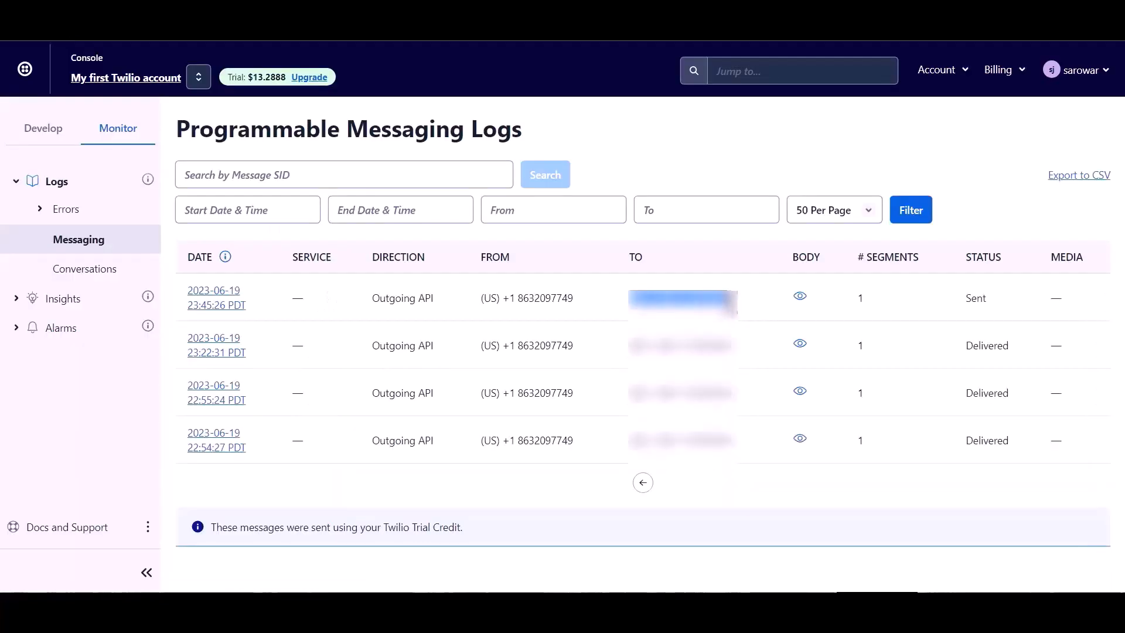
pyautogui.moveTo(801, 297)
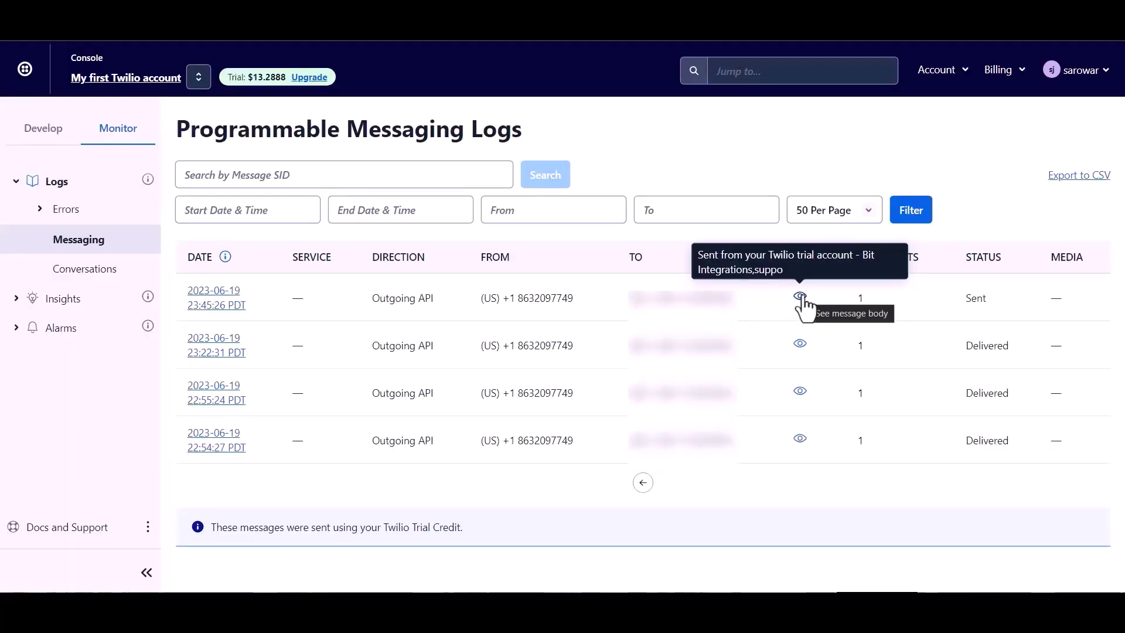